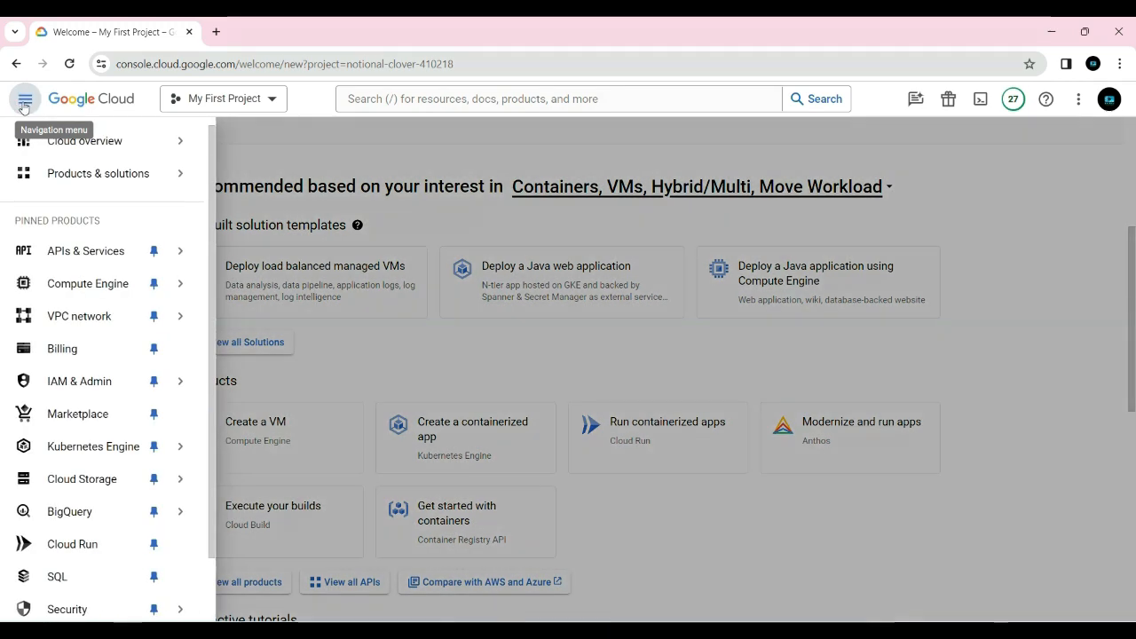
# Step: Open the VPC network IP addresses page and start reserving an external static IP address
pyautogui.moveTo(85, 333)
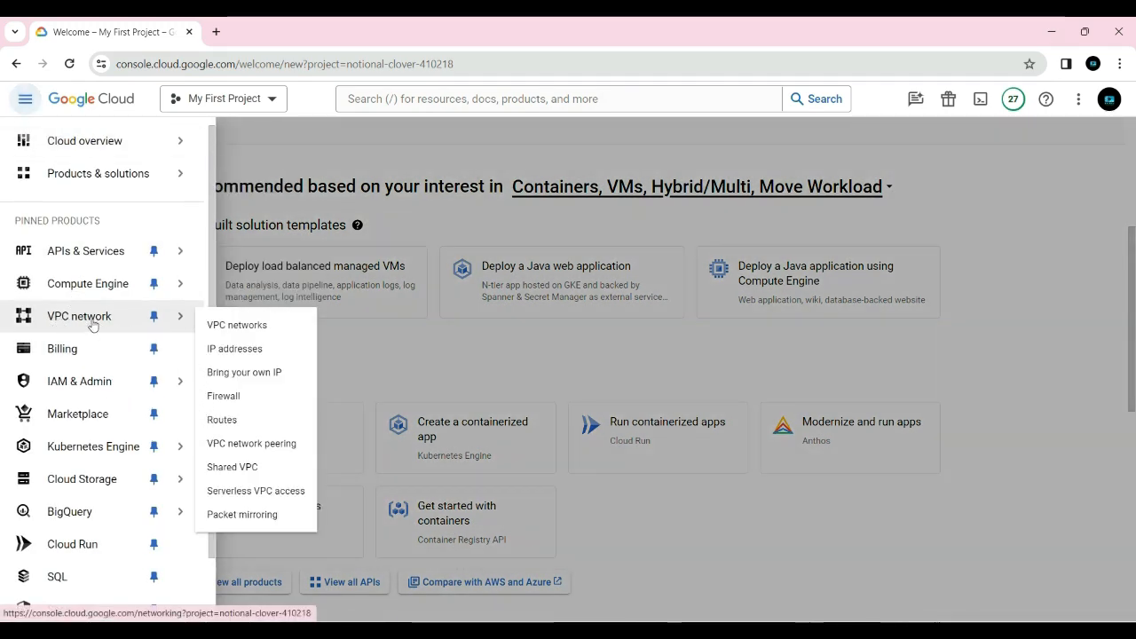
pyautogui.click(92, 321)
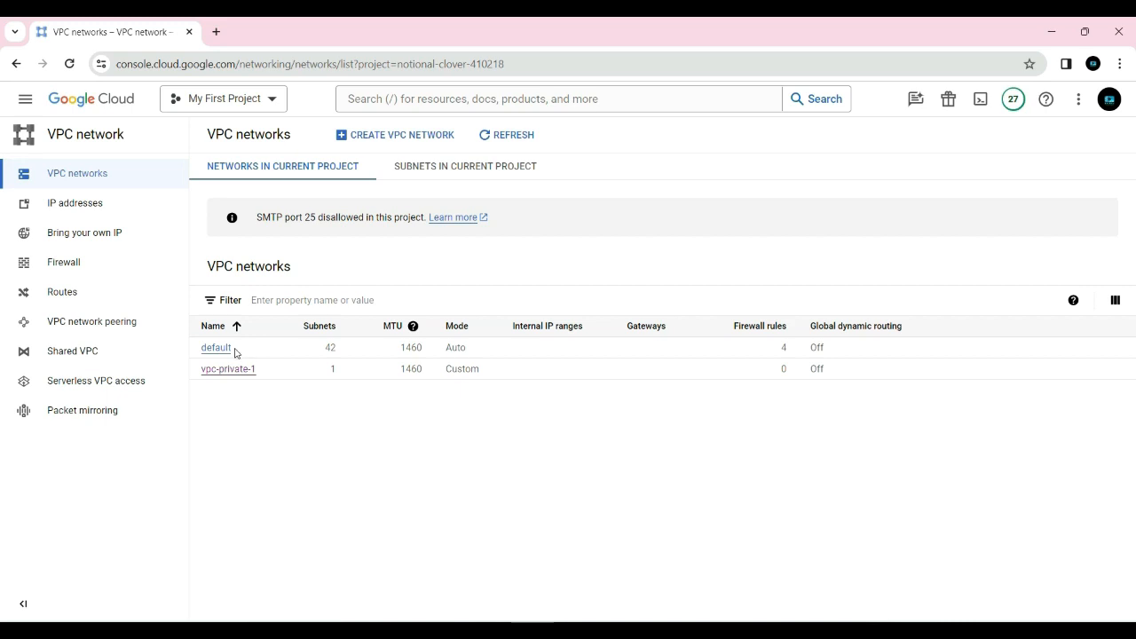
pyautogui.click(75, 211)
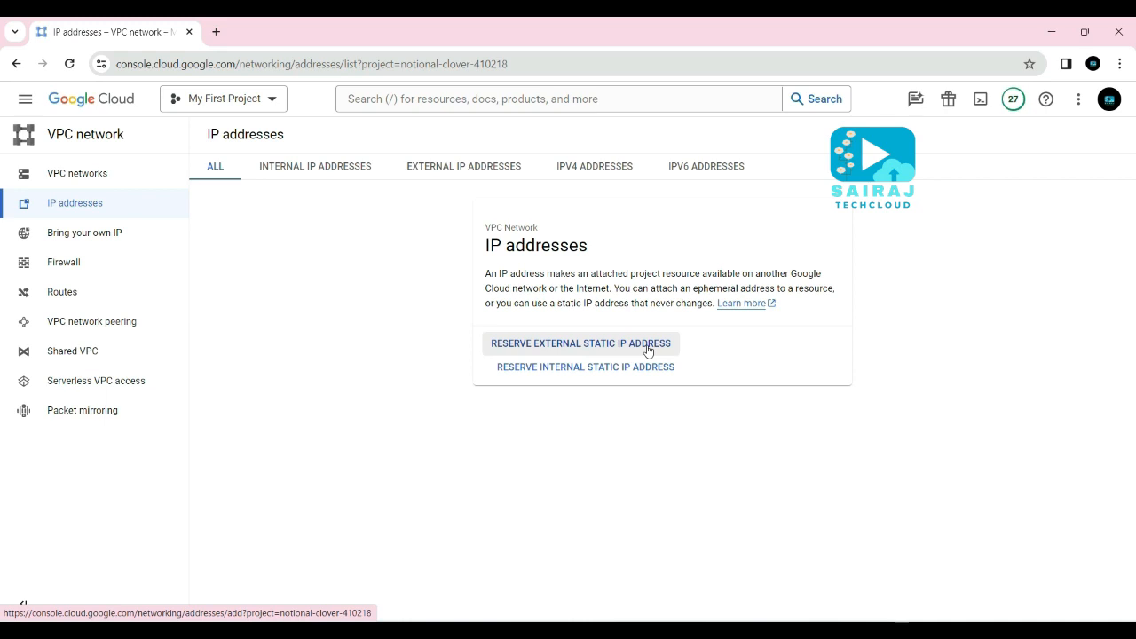
pyautogui.click(555, 352)
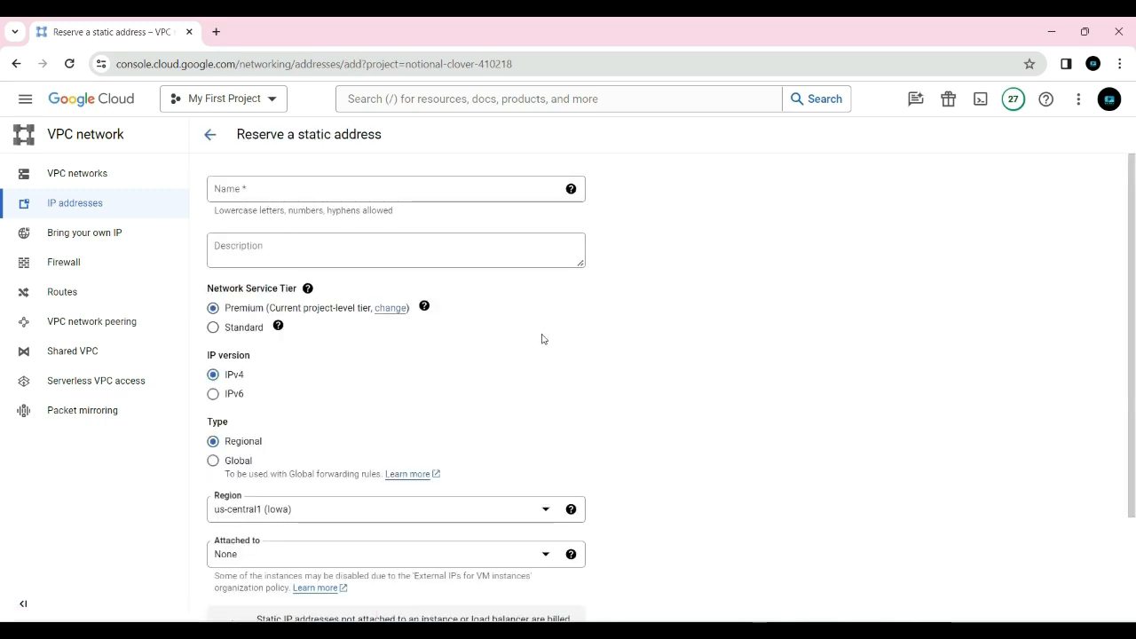
# Step: Name the external static address static-external-ip
pyautogui.scroll(-2, 543, 338)
pyautogui.scroll(2, 544, 339)
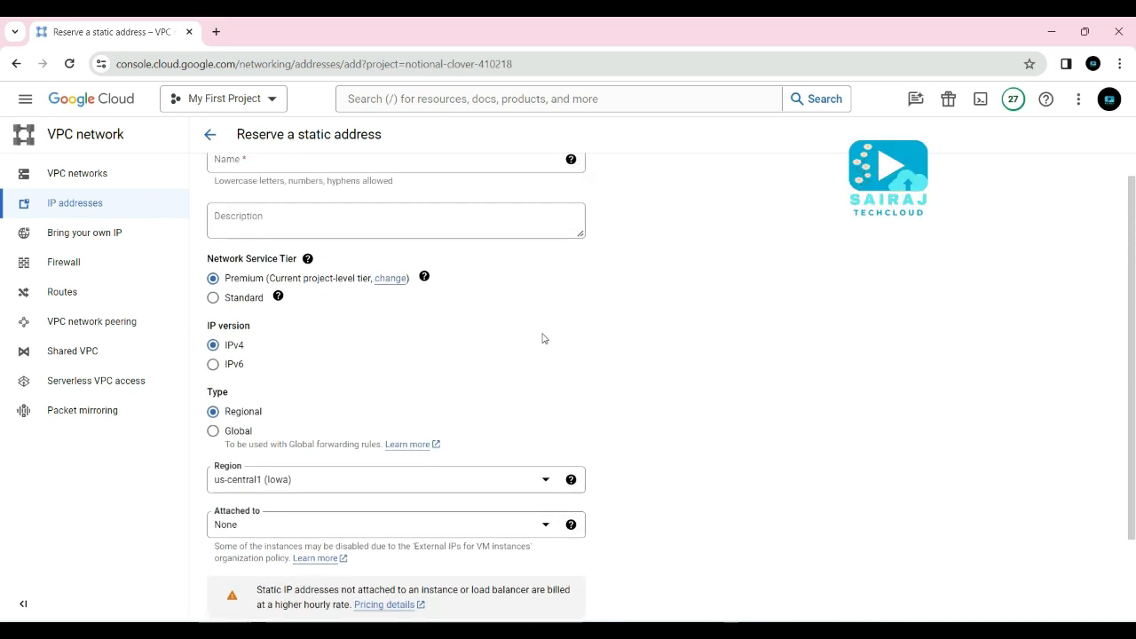
pyautogui.click(268, 188)
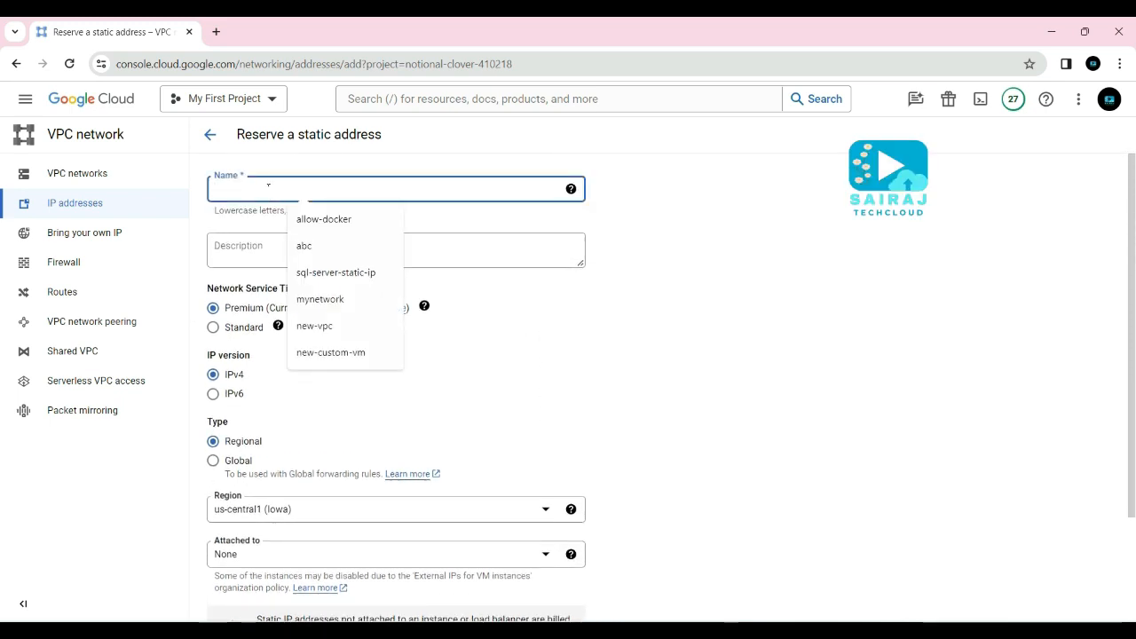
pyautogui.write('static-external-ip')
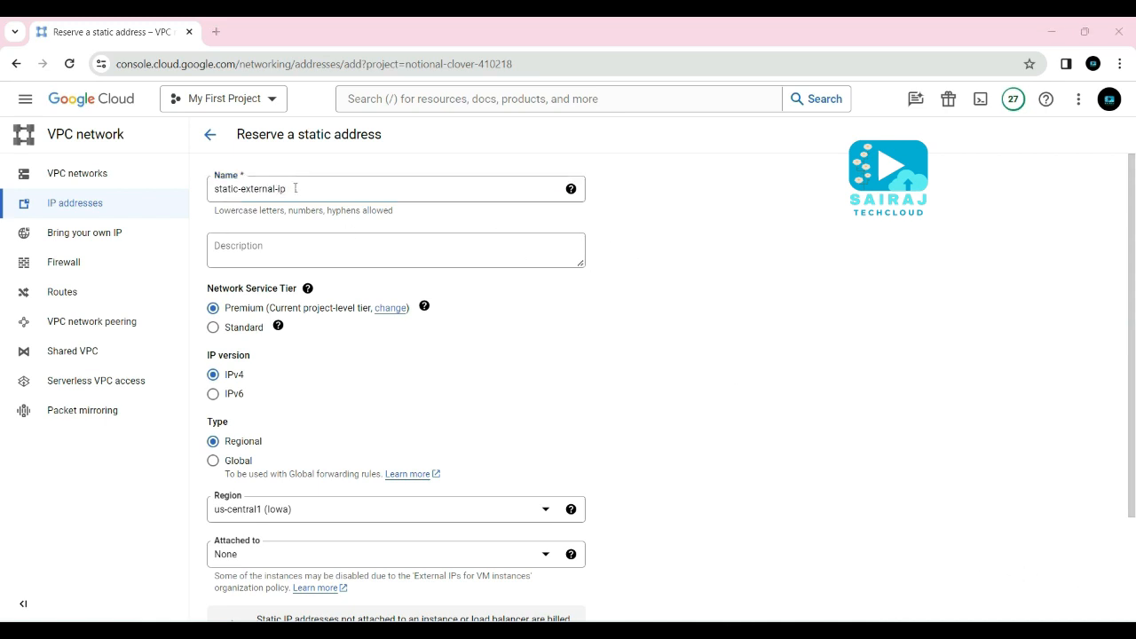
pyautogui.moveTo(296, 188); pyautogui.dragTo(203, 193)
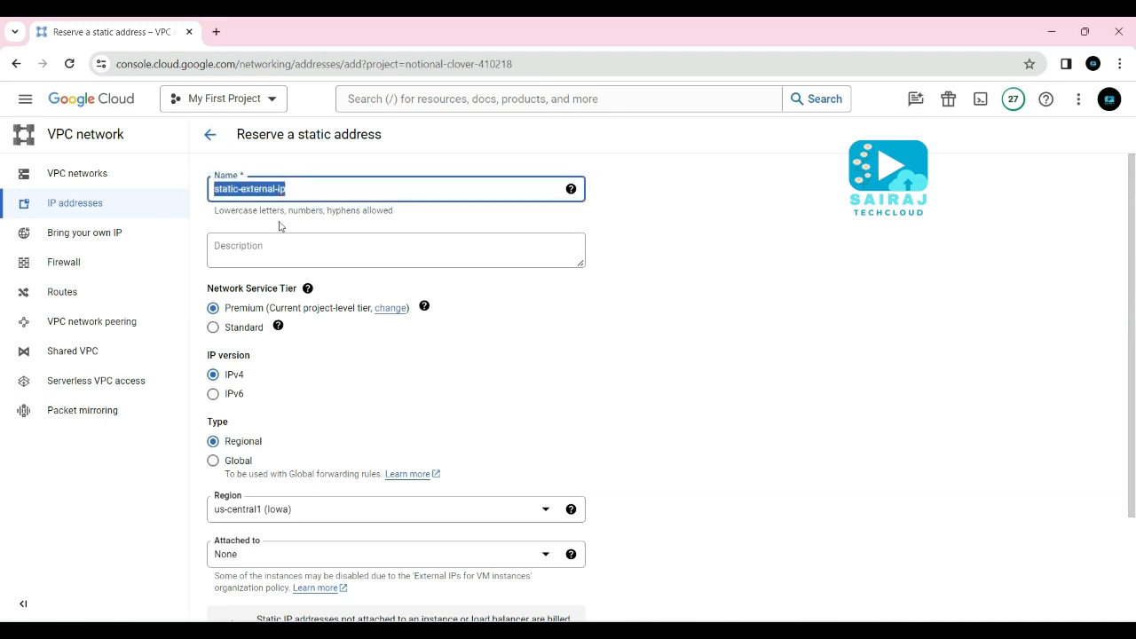
pyautogui.click(669, 271)
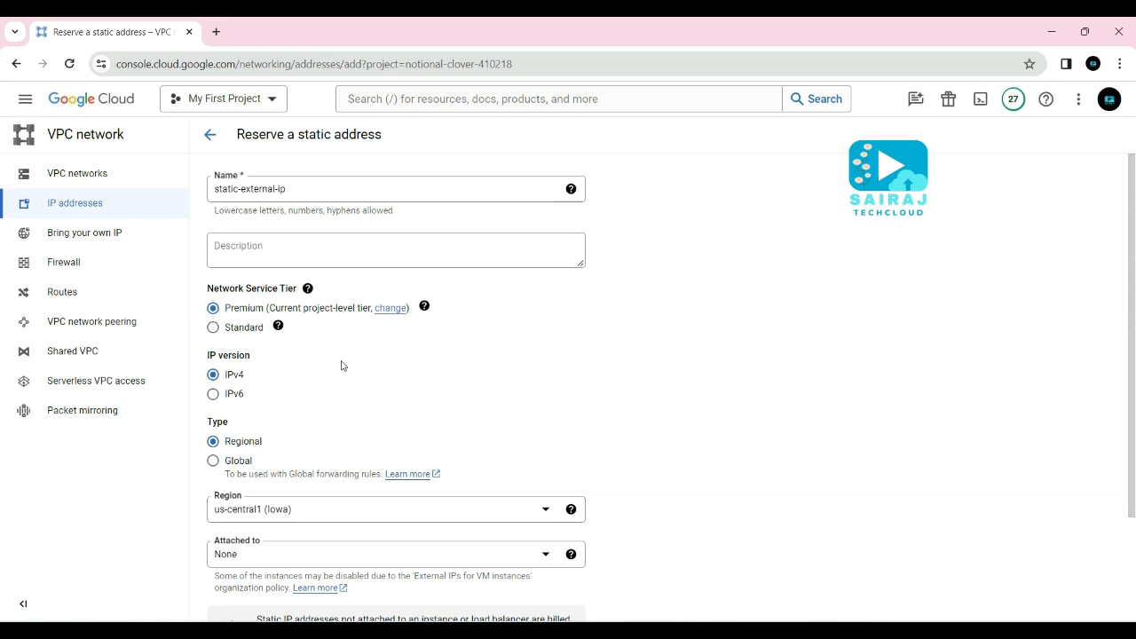
# Step: Try the Standard network service tier for the external address and return to Premium
pyautogui.scroll(-1, 343, 363)
pyautogui.scroll(1, 370, 359)
pyautogui.scroll(-1, 627, 400)
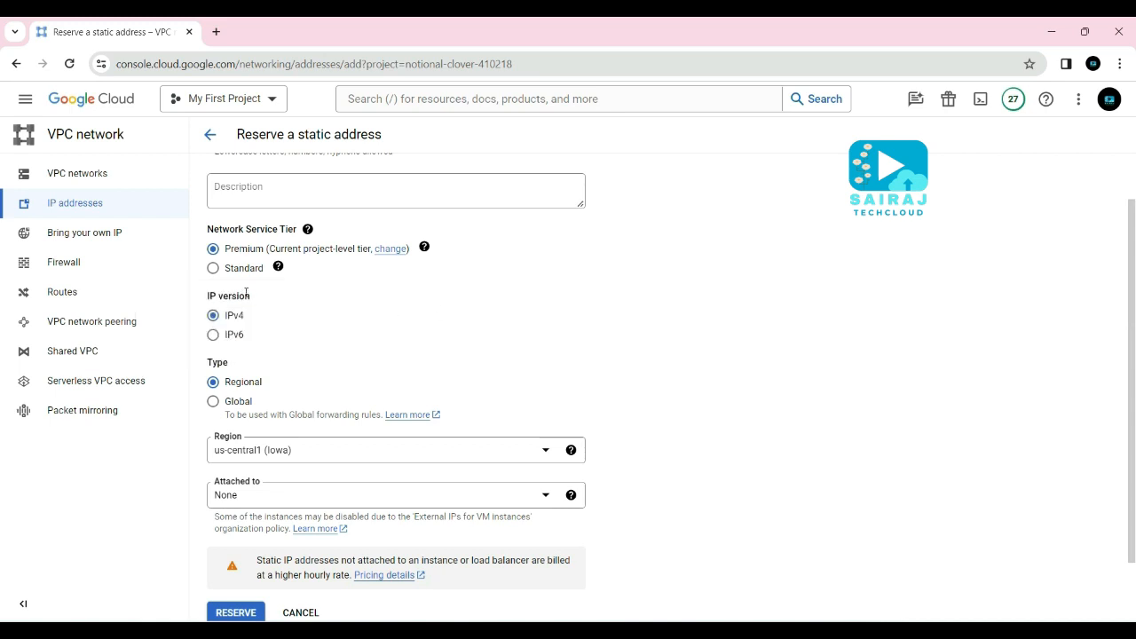
pyautogui.click(213, 270)
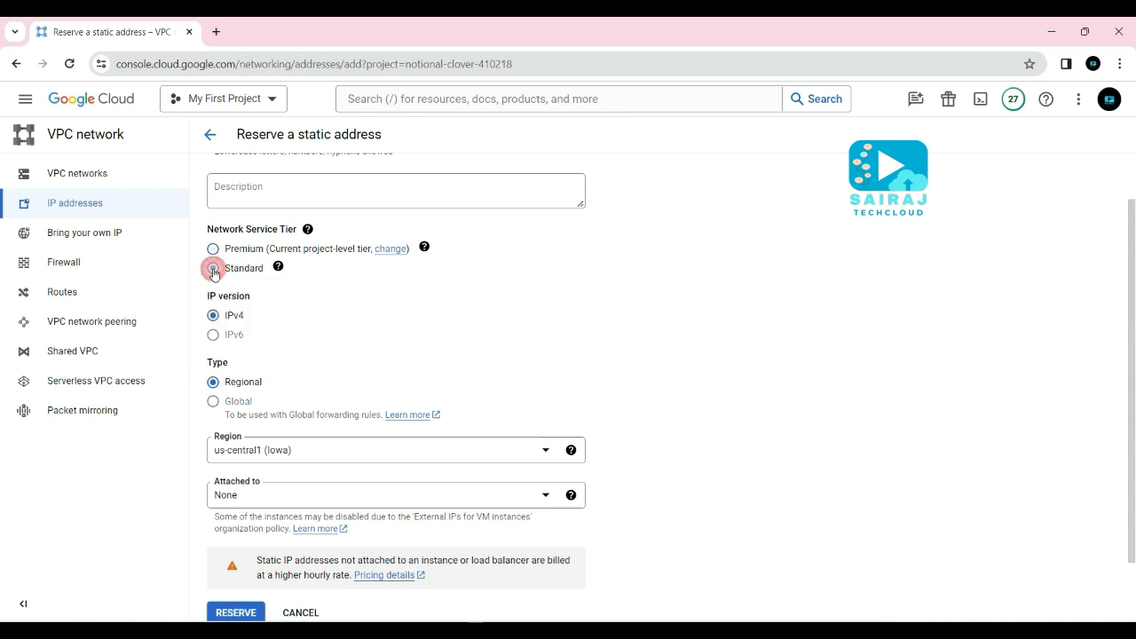
pyautogui.click(213, 251)
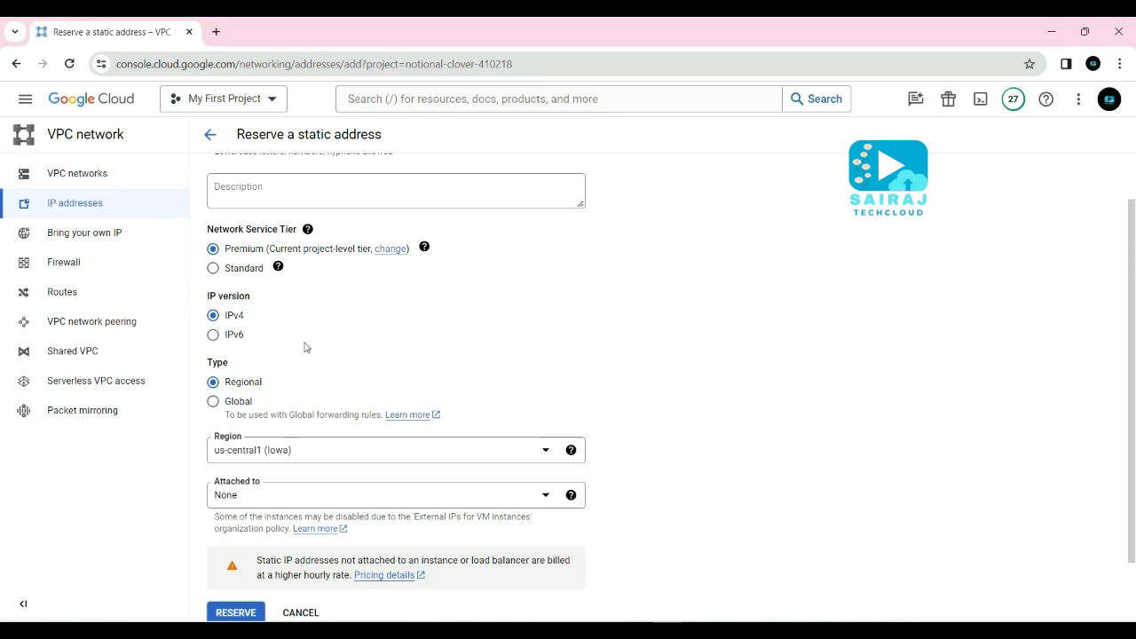
# Step: Try the Global type for the external address and return to Regional
pyautogui.scroll(-2, 329, 337)
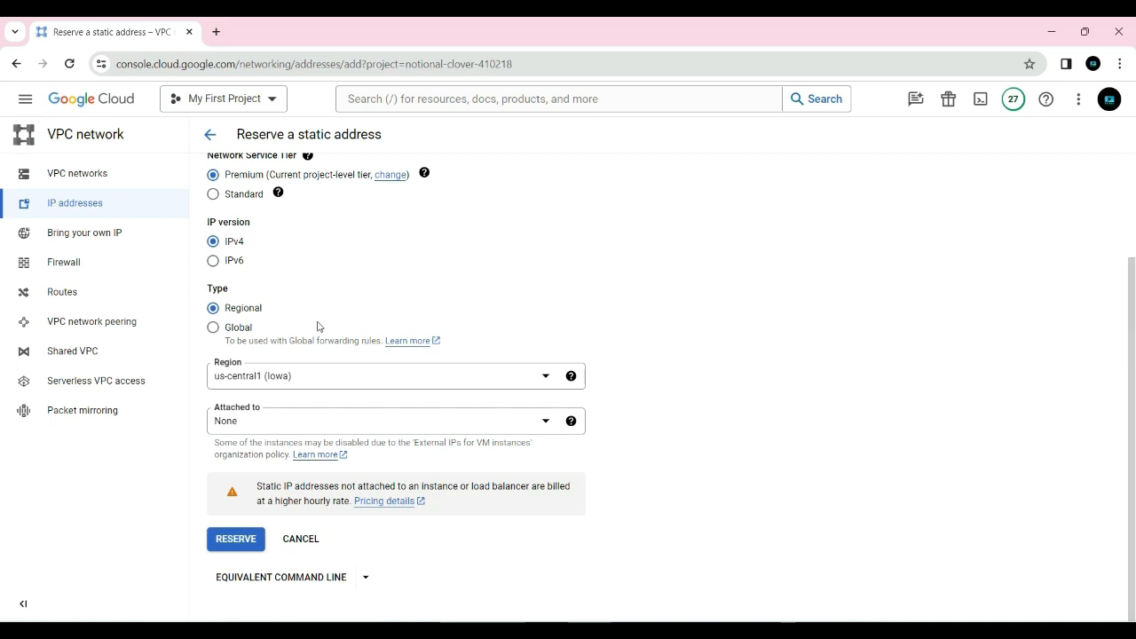
pyautogui.click(214, 329)
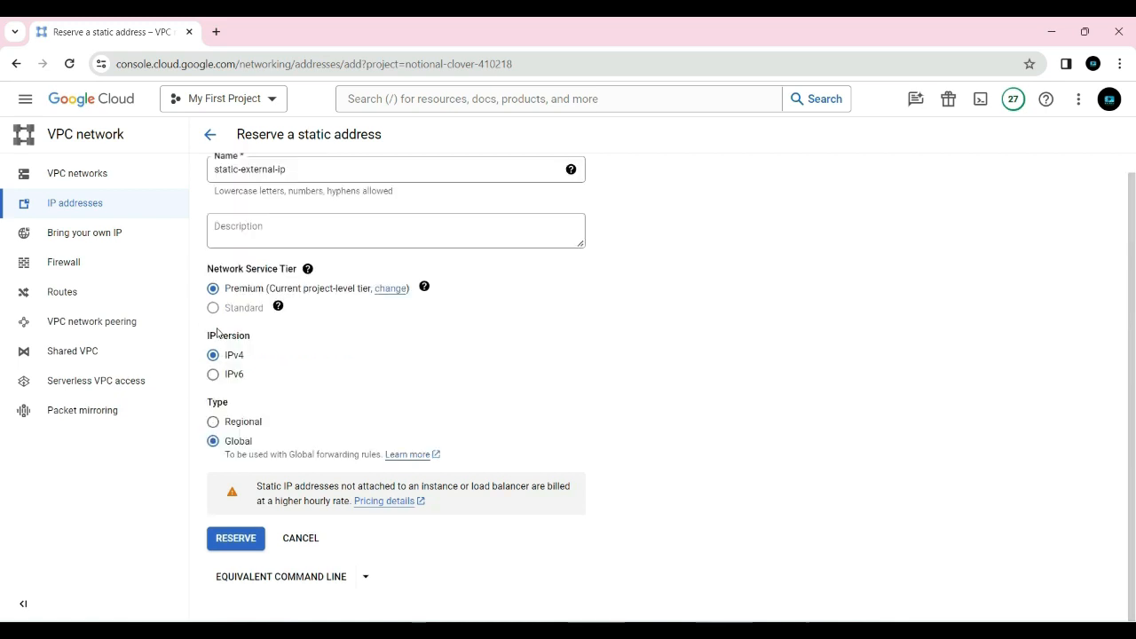
pyautogui.click(213, 422)
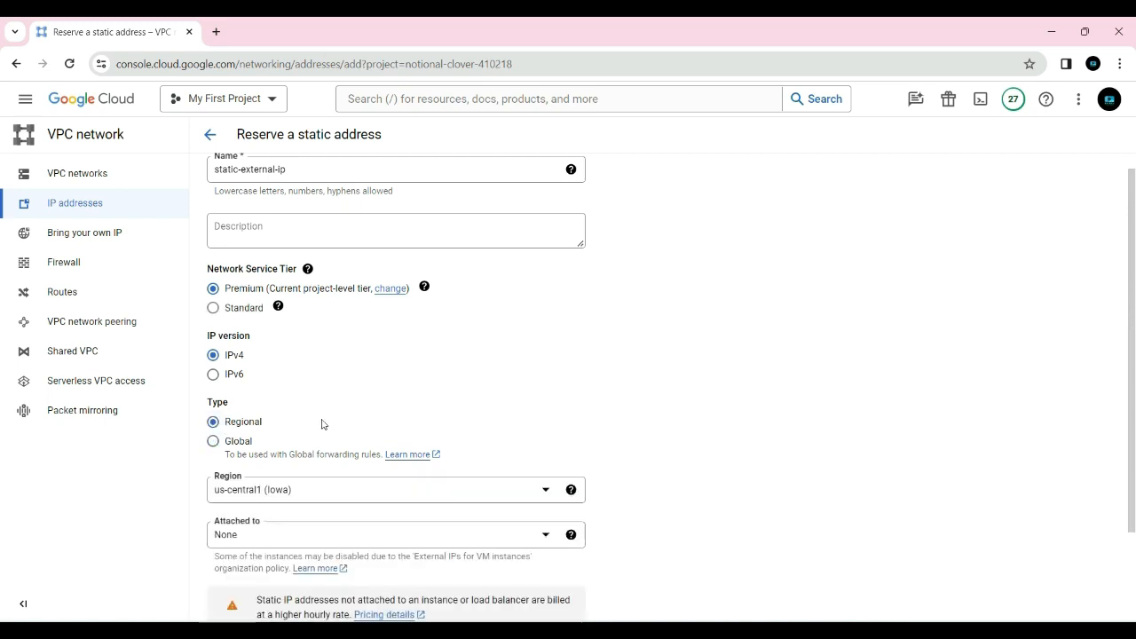
# Step: Look through the available regions and choose us-central1 (Iowa) for the external address
pyautogui.scroll(-2, 438, 401)
pyautogui.scroll(-1, 598, 365)
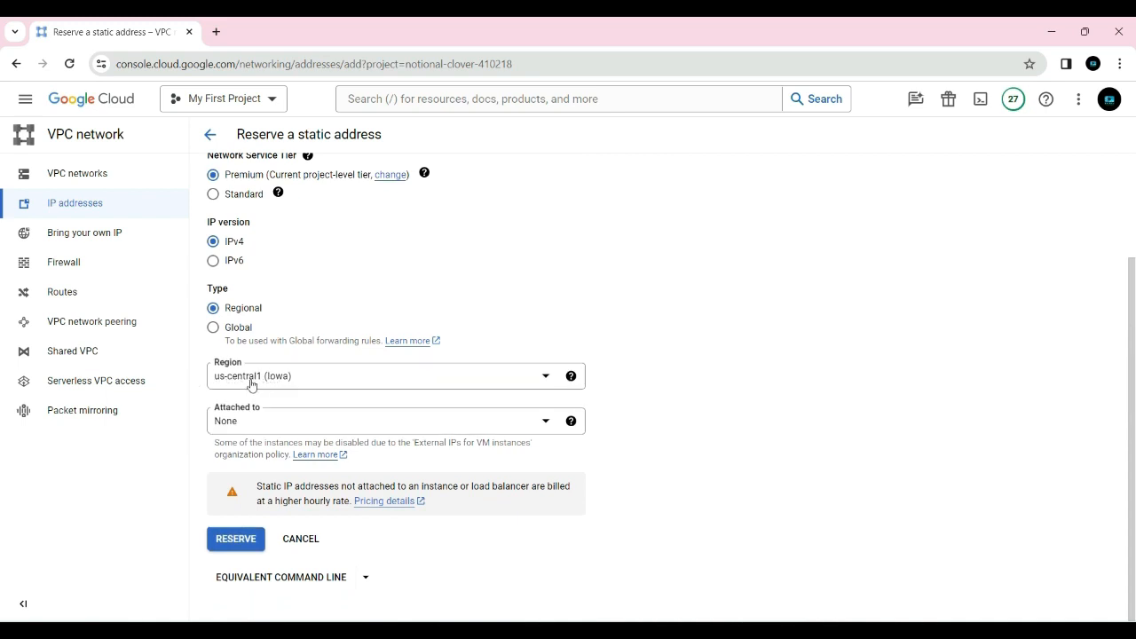
pyautogui.click(324, 380)
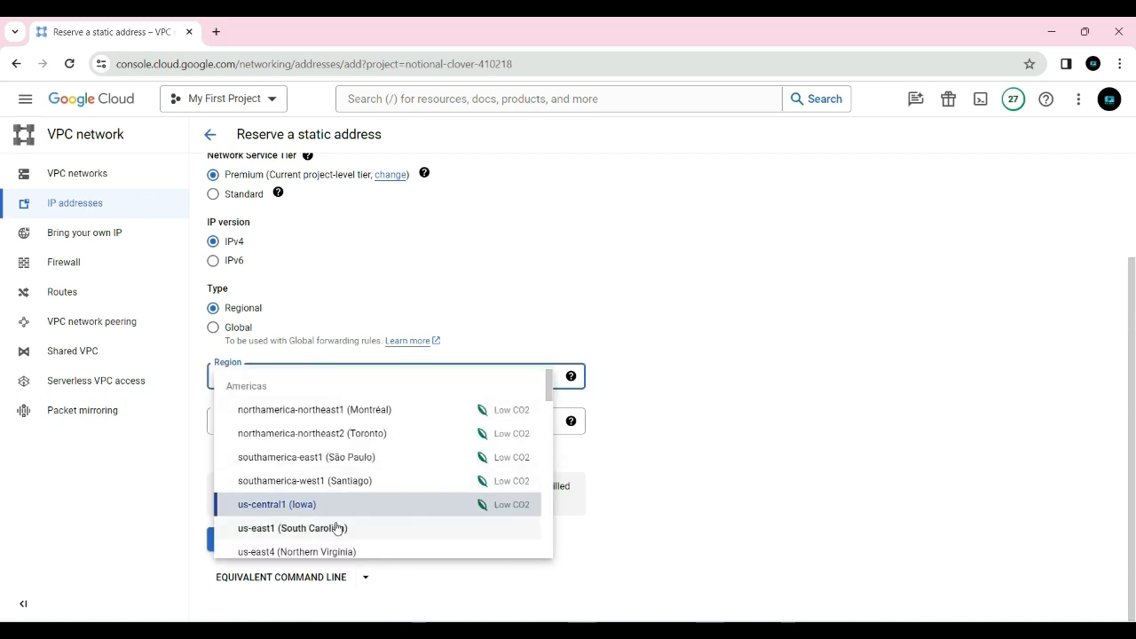
pyautogui.scroll(-3, 337, 528)
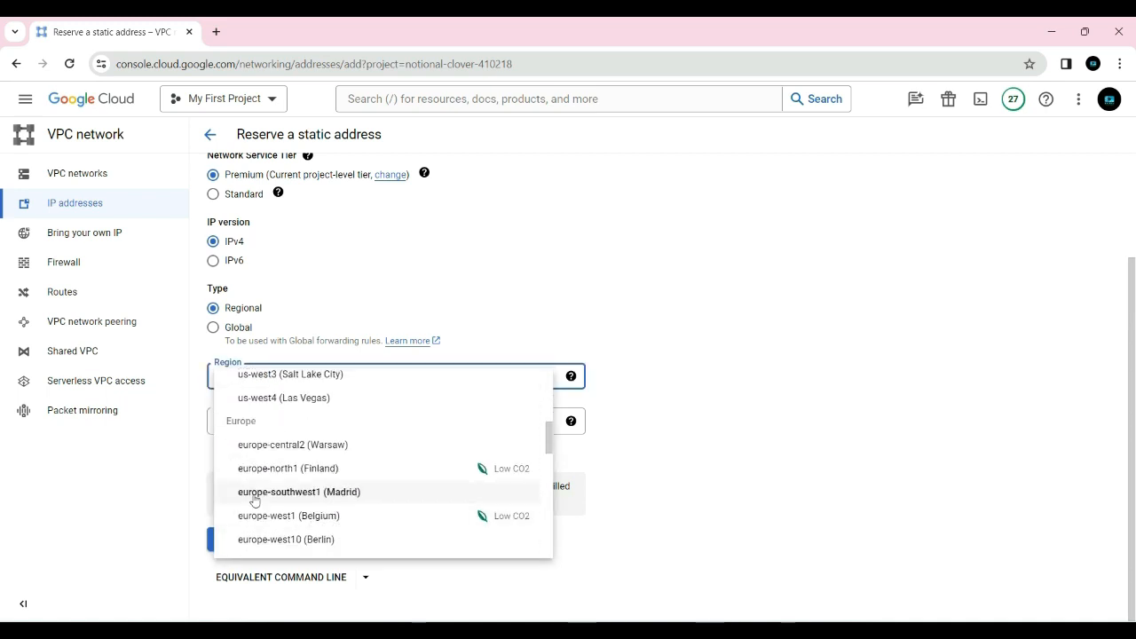
pyautogui.scroll(-4, 306, 494)
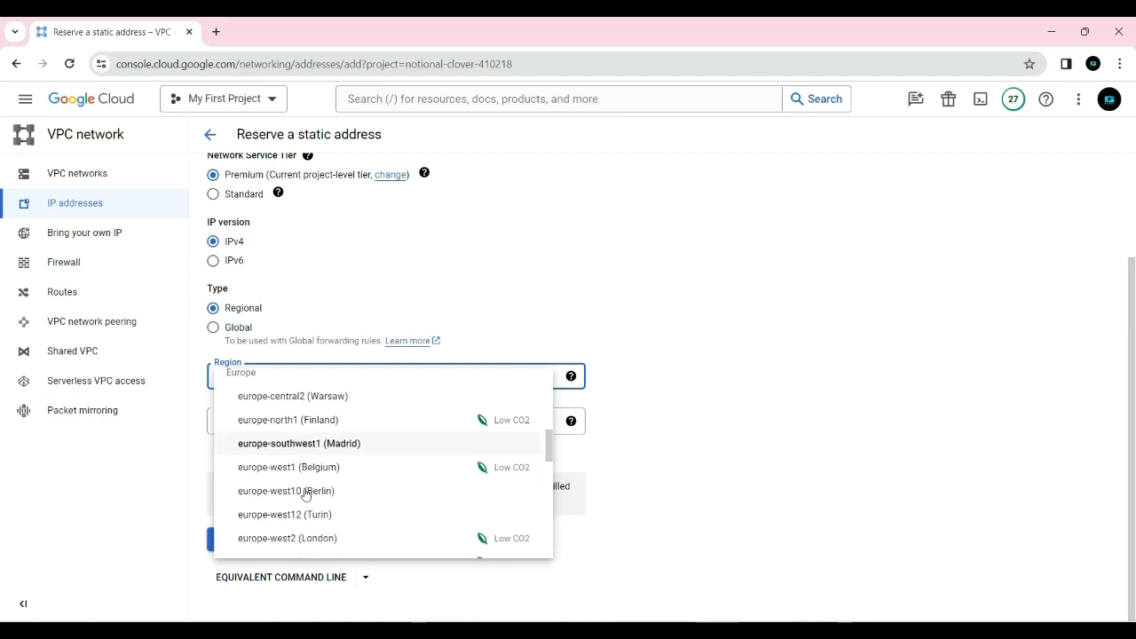
pyautogui.scroll(-2, 306, 494)
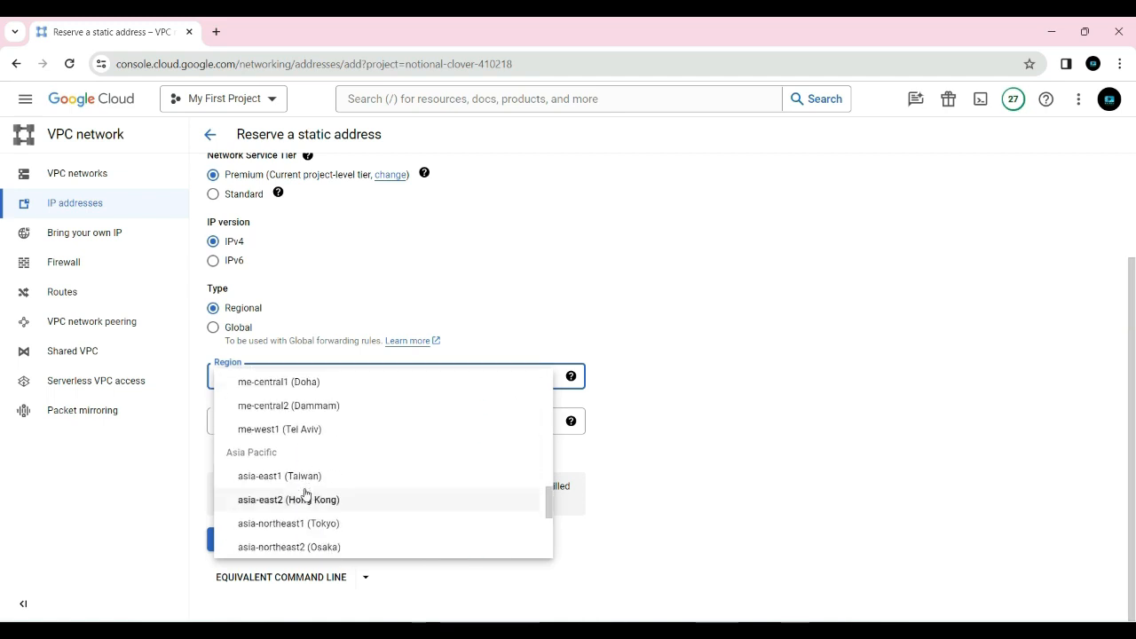
pyautogui.scroll(2, 309, 493)
pyautogui.scroll(6, 310, 491)
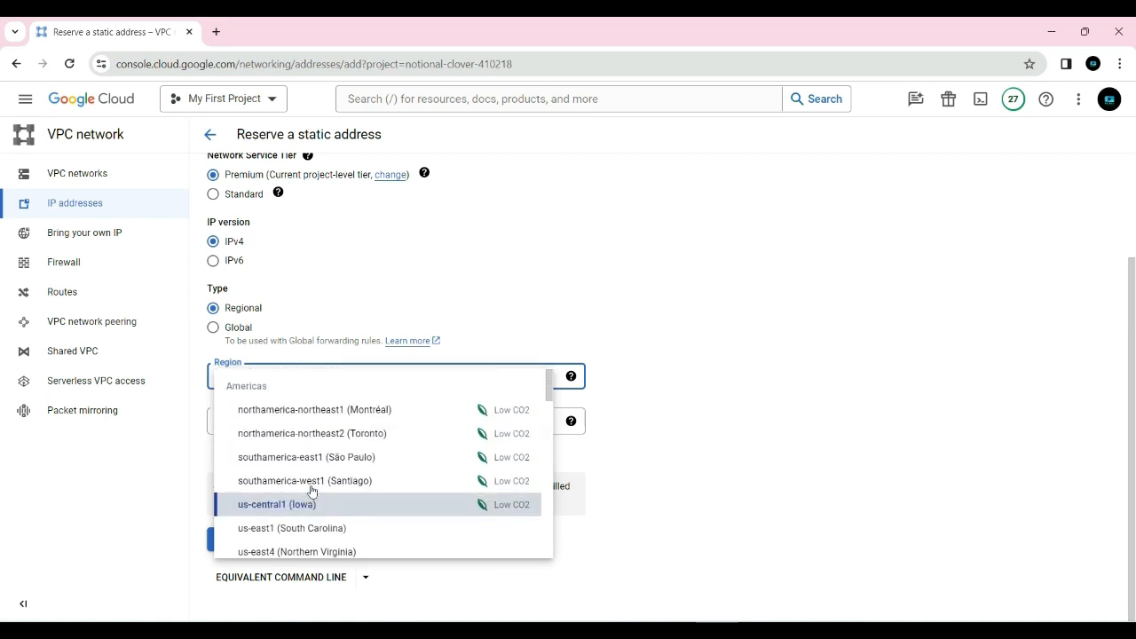
pyautogui.click(279, 505)
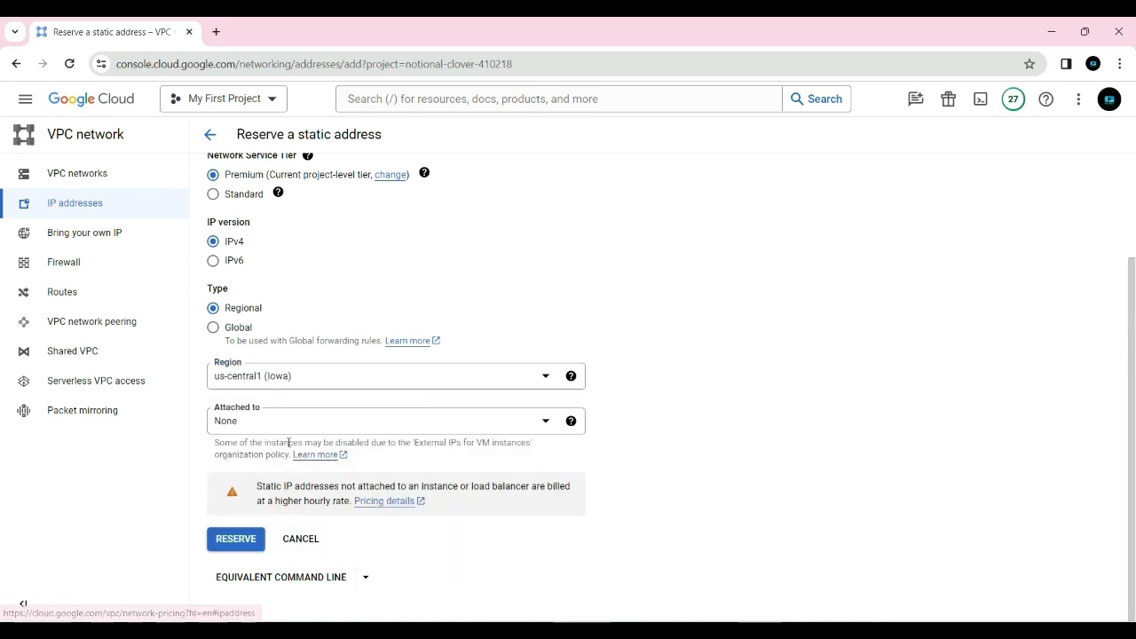
# Step: Leave the external address attached to None, review the form, and reserve the address
pyautogui.click(328, 430)
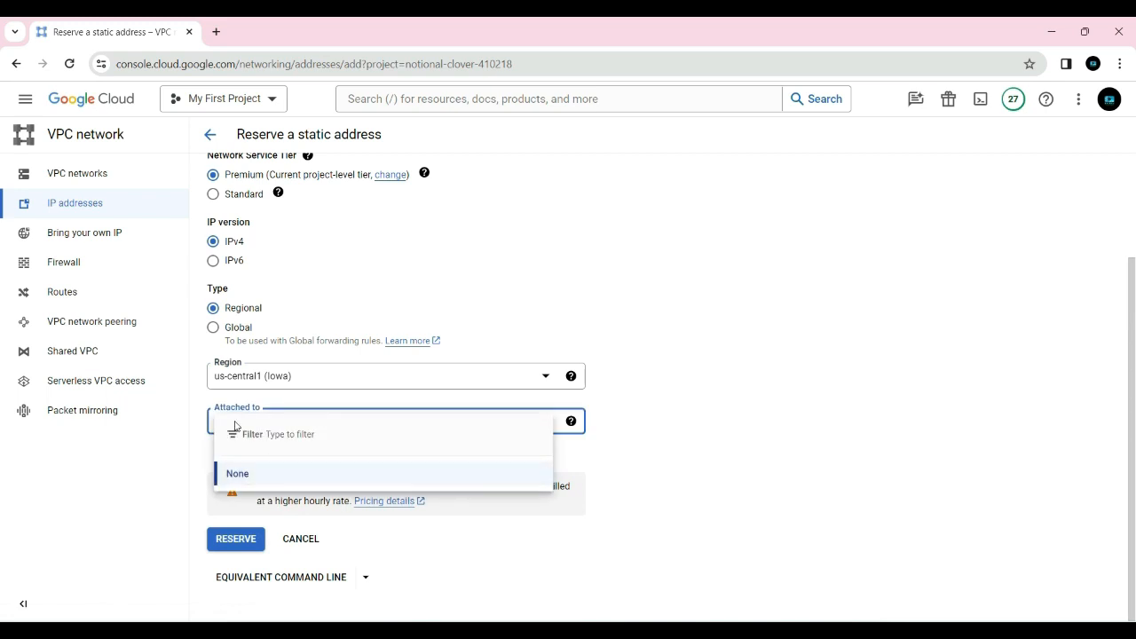
pyautogui.click(247, 473)
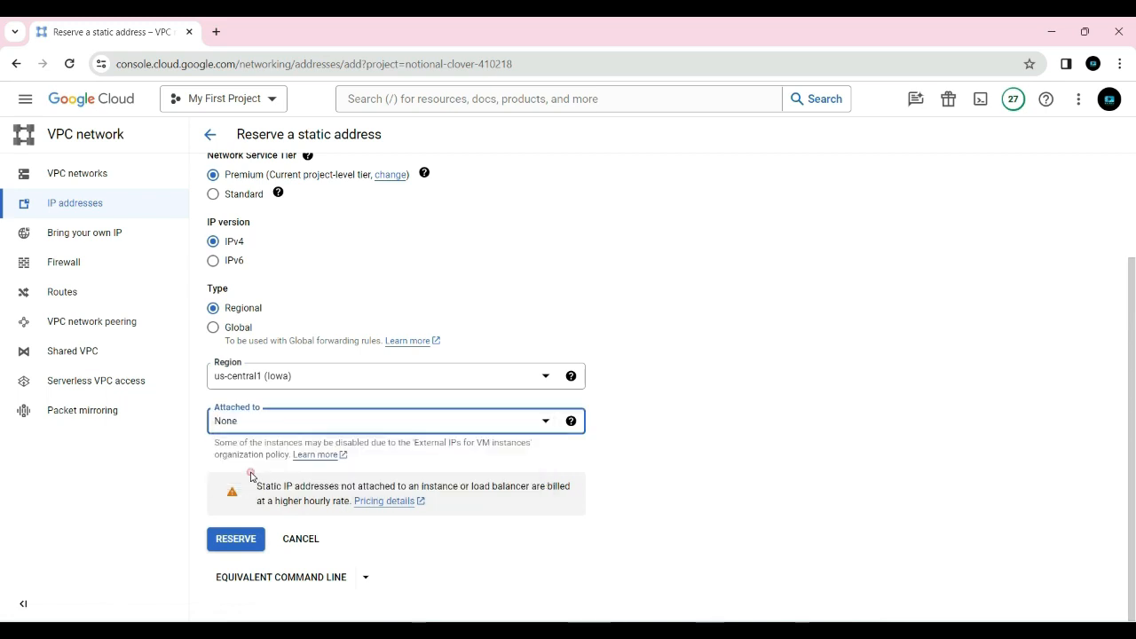
pyautogui.click(652, 462)
pyautogui.click(236, 546)
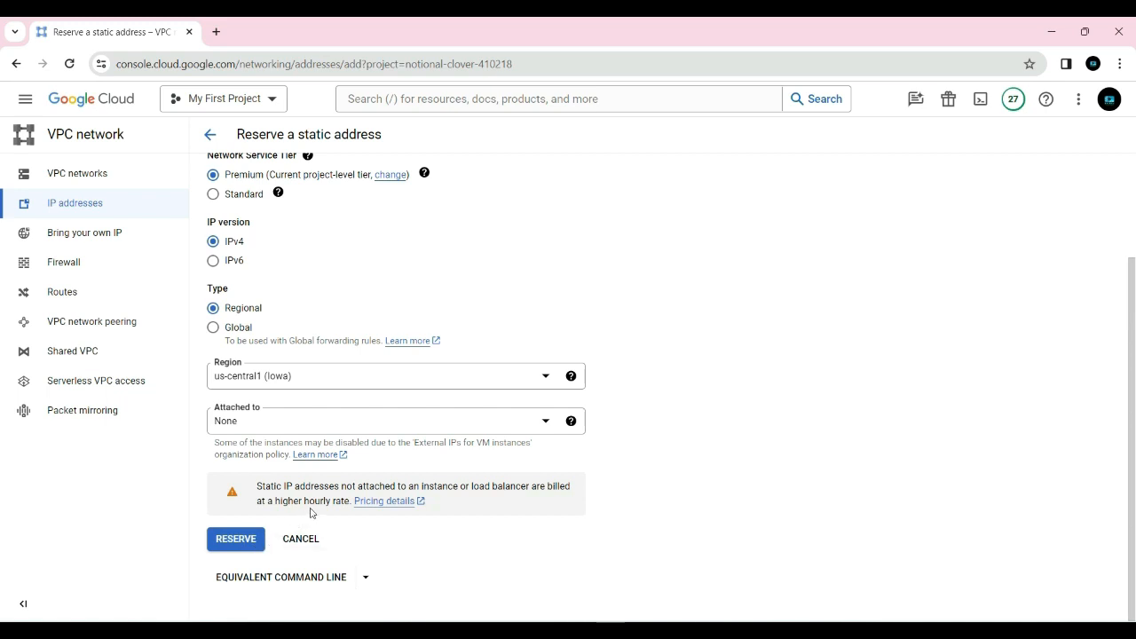
pyautogui.scroll(2, 310, 511)
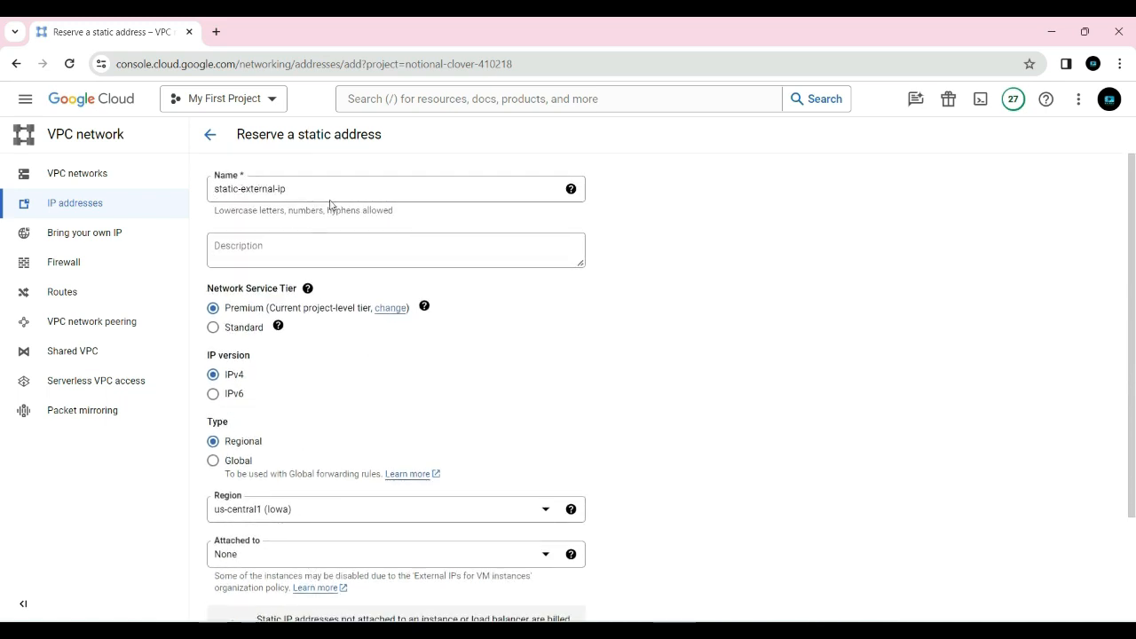
pyautogui.scroll(-2, 364, 386)
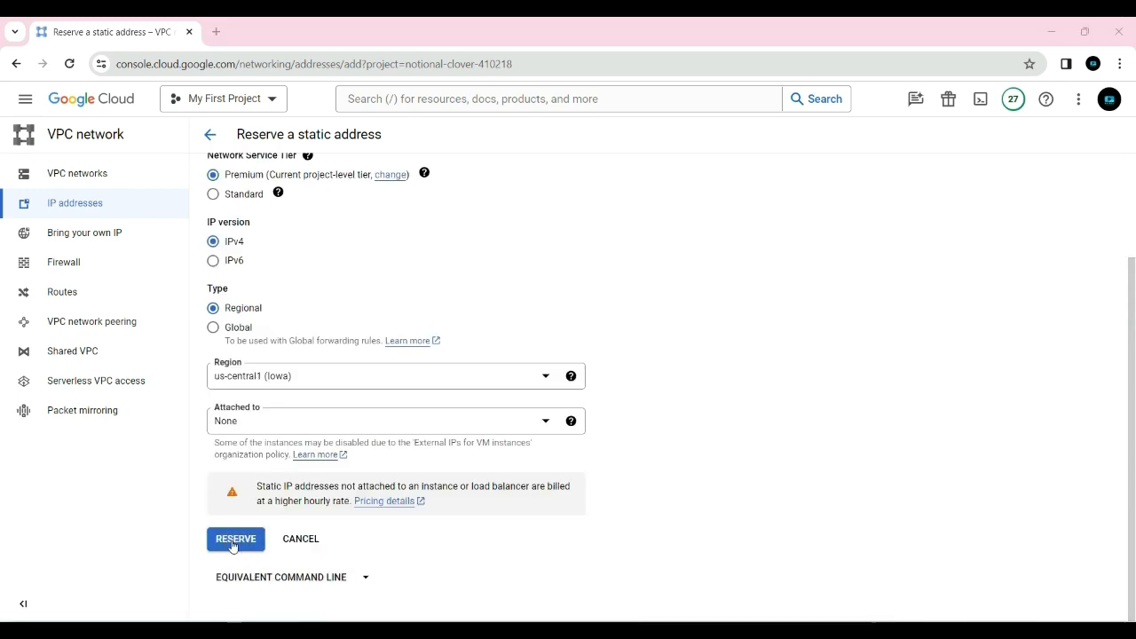
pyautogui.click(234, 543)
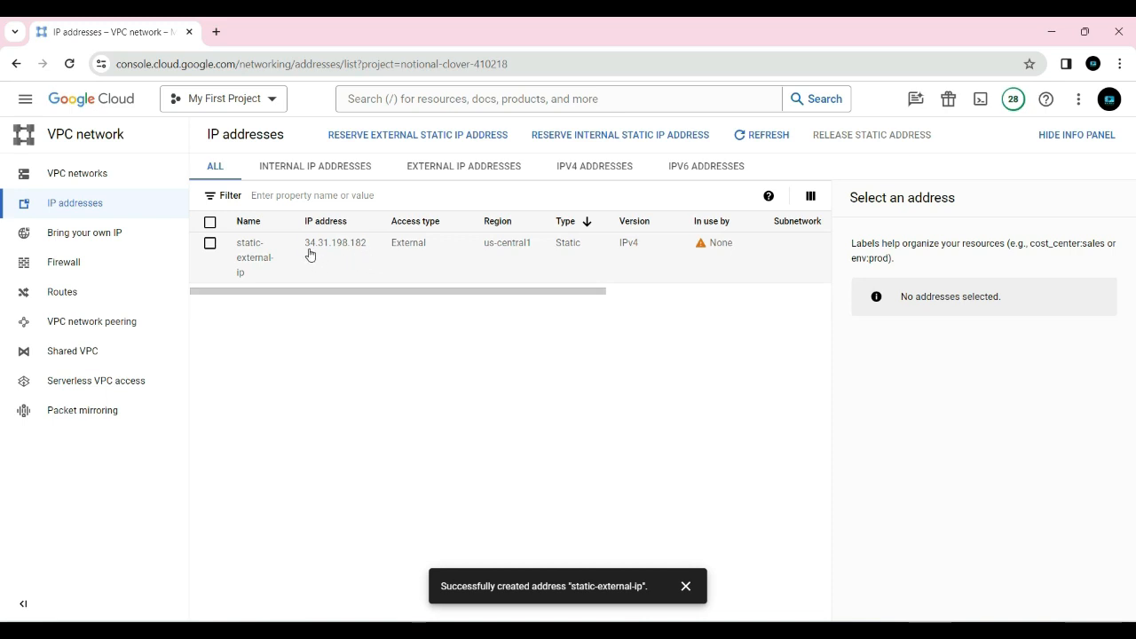
# Step: Check the IP of static-external-ip in the address list and dismiss the creation notification
pyautogui.moveTo(306, 248); pyautogui.dragTo(367, 253)
pyautogui.click(364, 269)
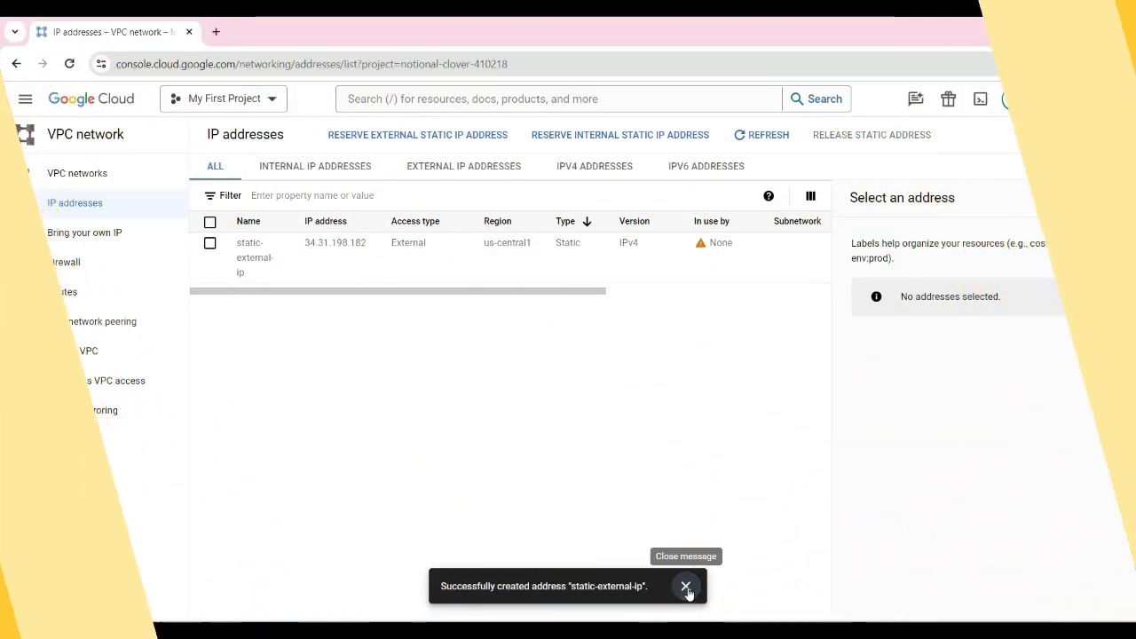
pyautogui.click(685, 589)
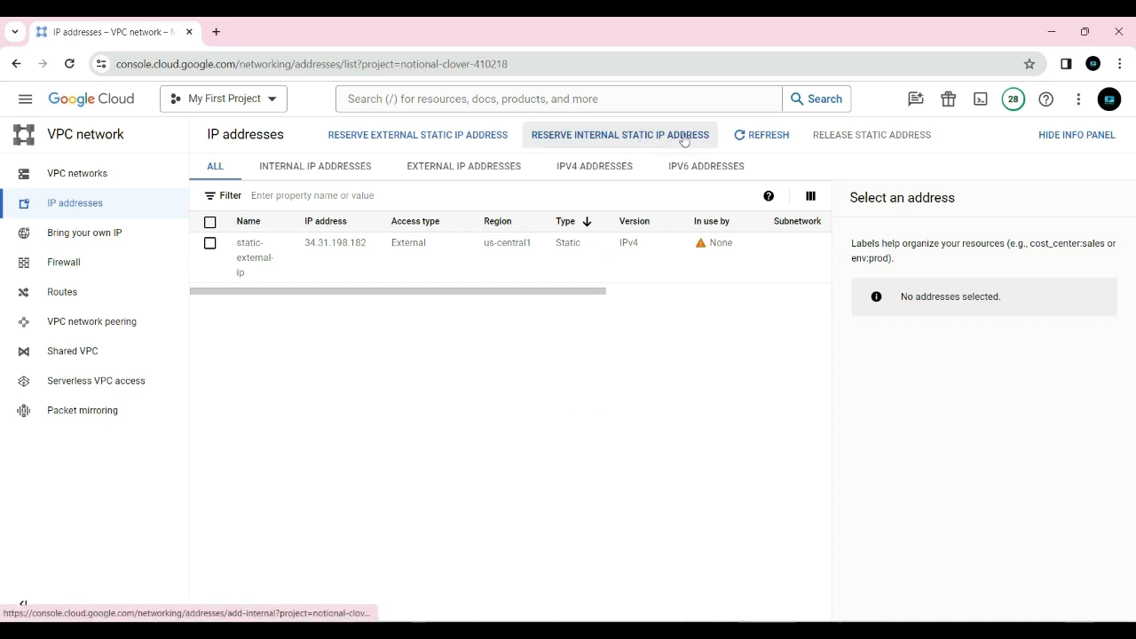
# Step: Start reserving an internal static IP address and name it static-internal-ip
pyautogui.click(594, 140)
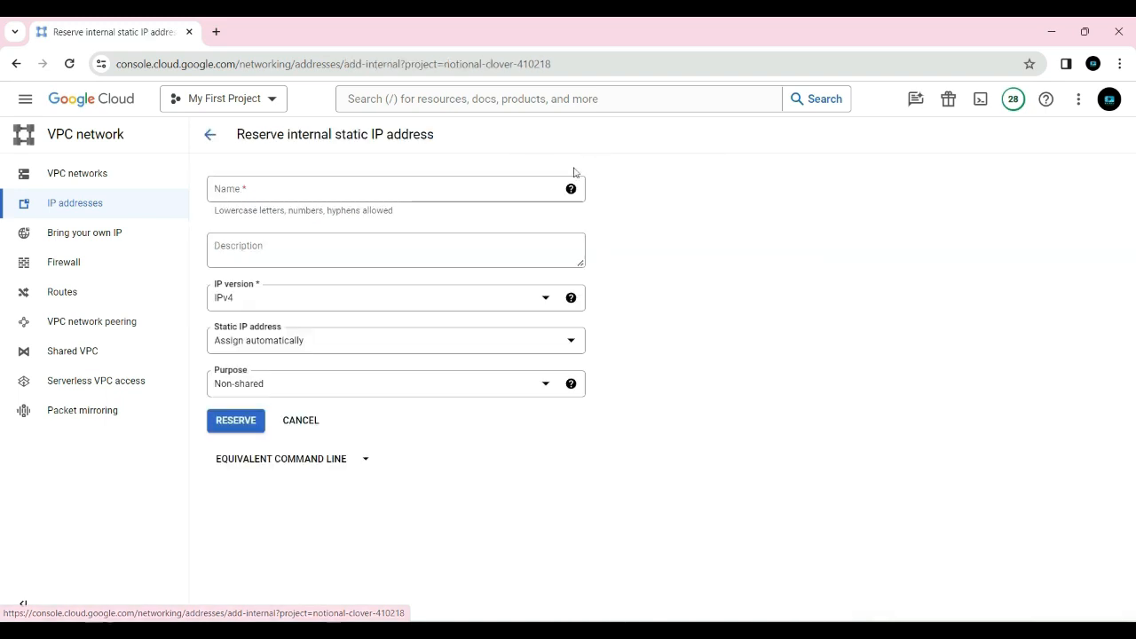
pyautogui.click(264, 197)
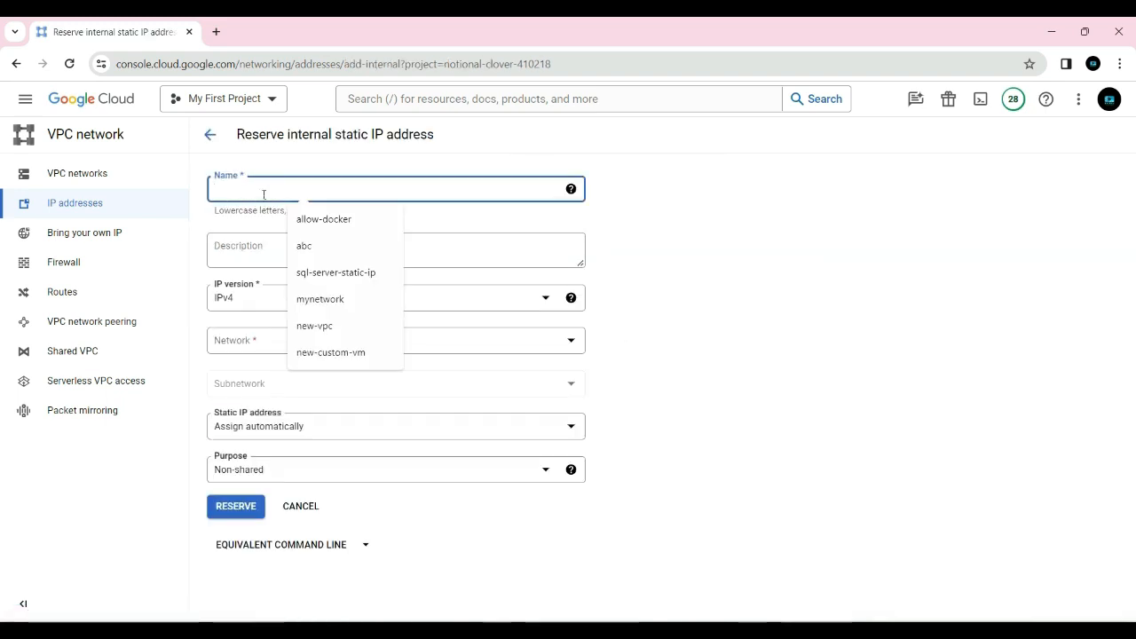
pyautogui.write('static')
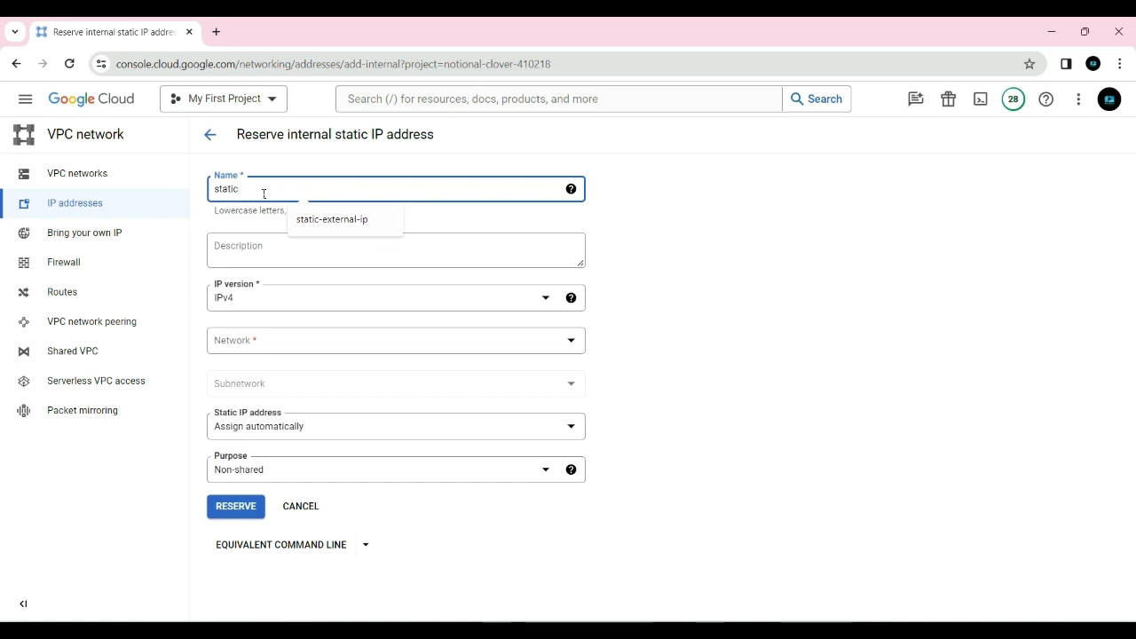
pyautogui.write('-internal-')
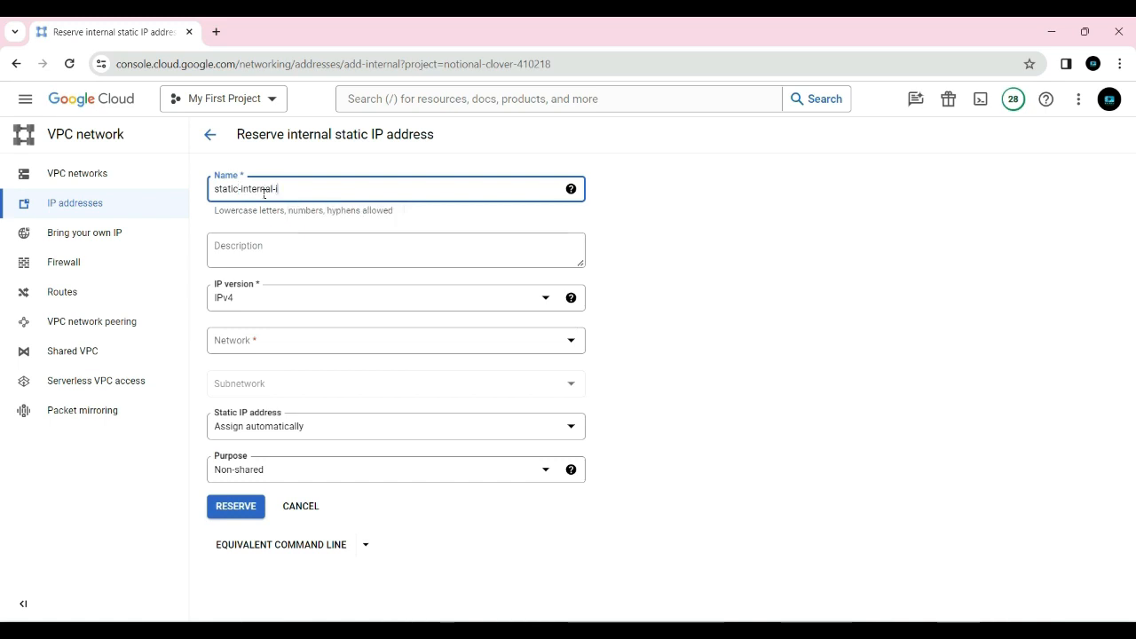
pyautogui.click(648, 244)
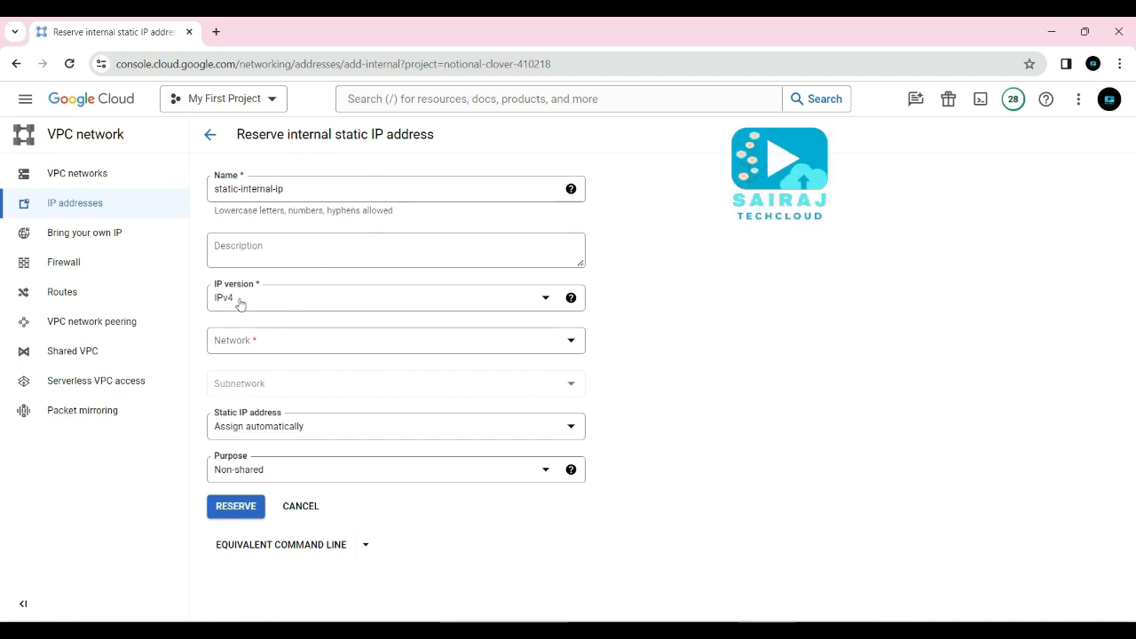
# Step: Keep IPv4 as the IP version and choose network vpc-private-1 with subnetwork subnet1 for the internal address
pyautogui.click(286, 346)
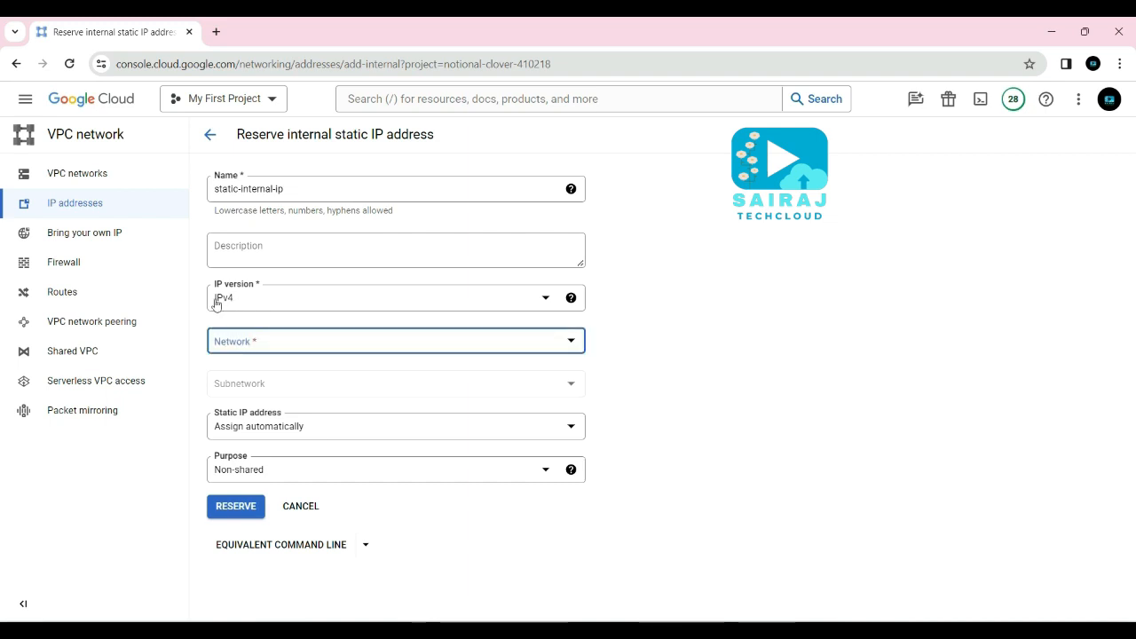
pyautogui.click(256, 300)
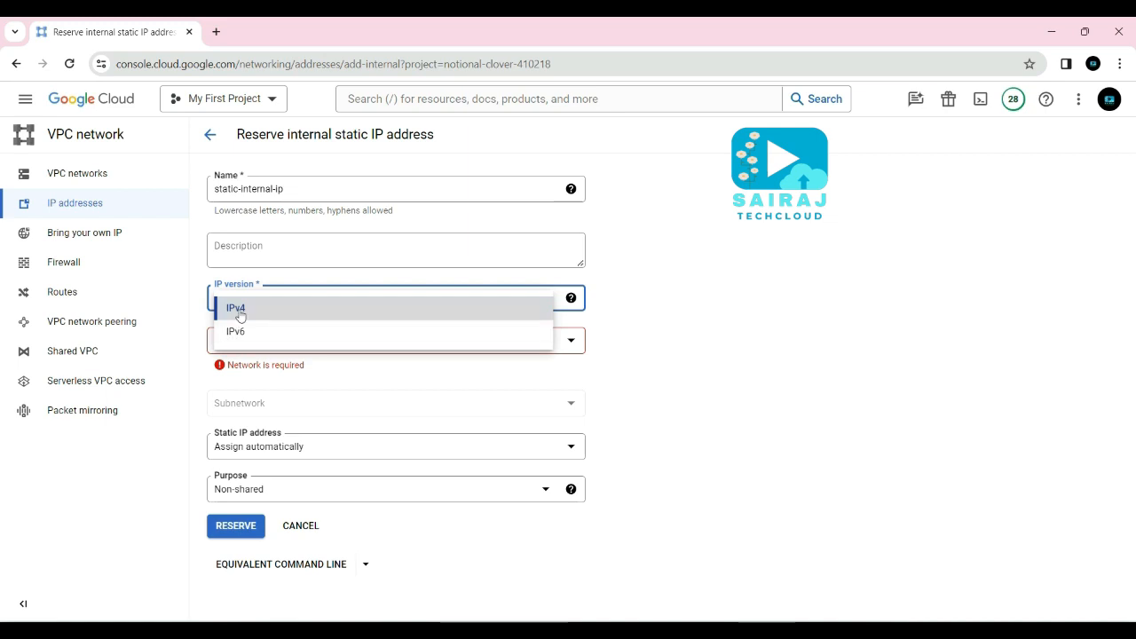
pyautogui.click(236, 307)
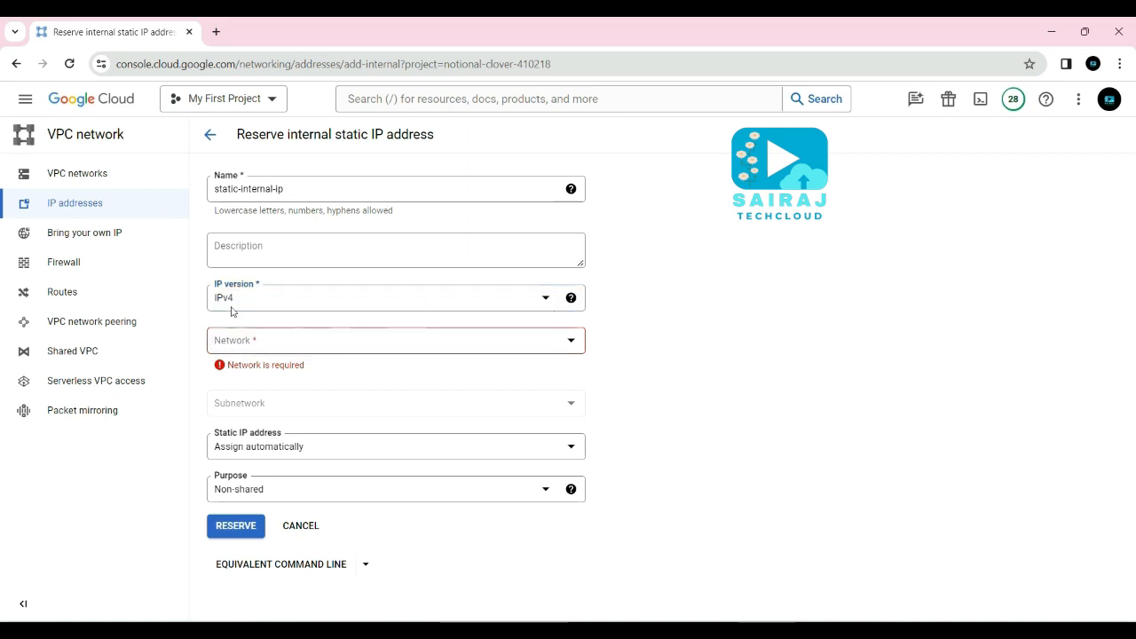
pyautogui.click(279, 347)
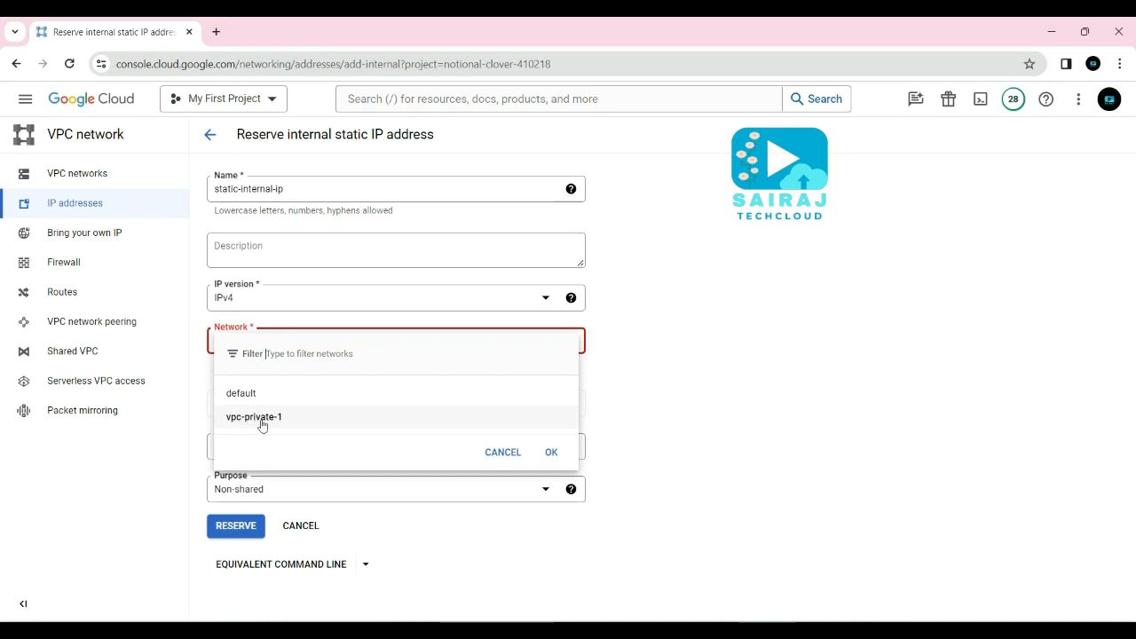
pyautogui.click(263, 423)
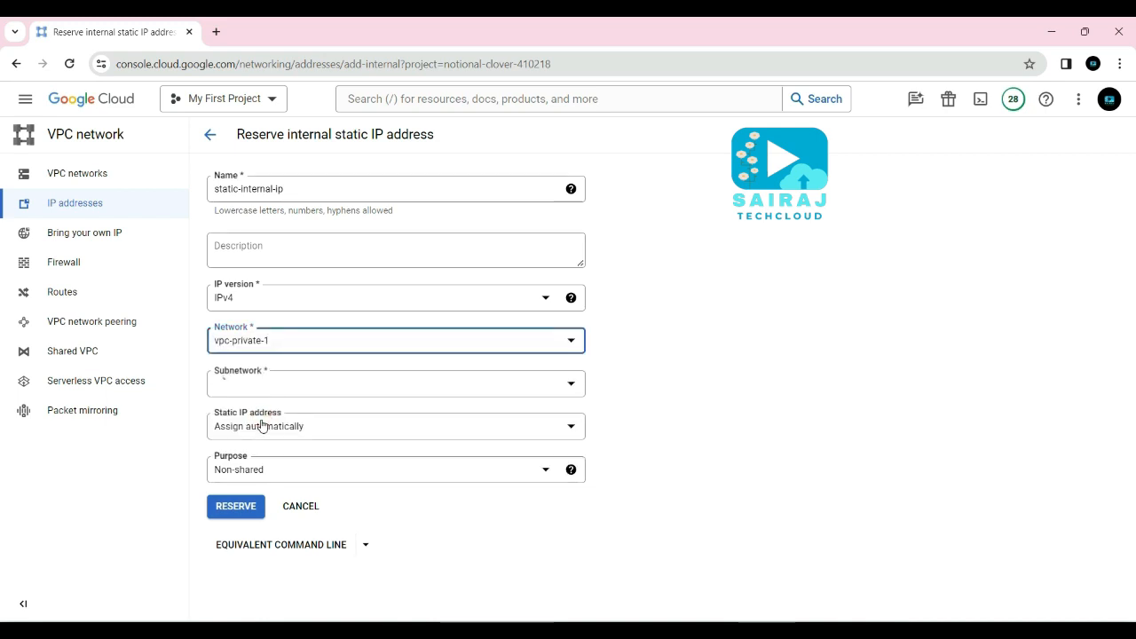
pyautogui.click(323, 386)
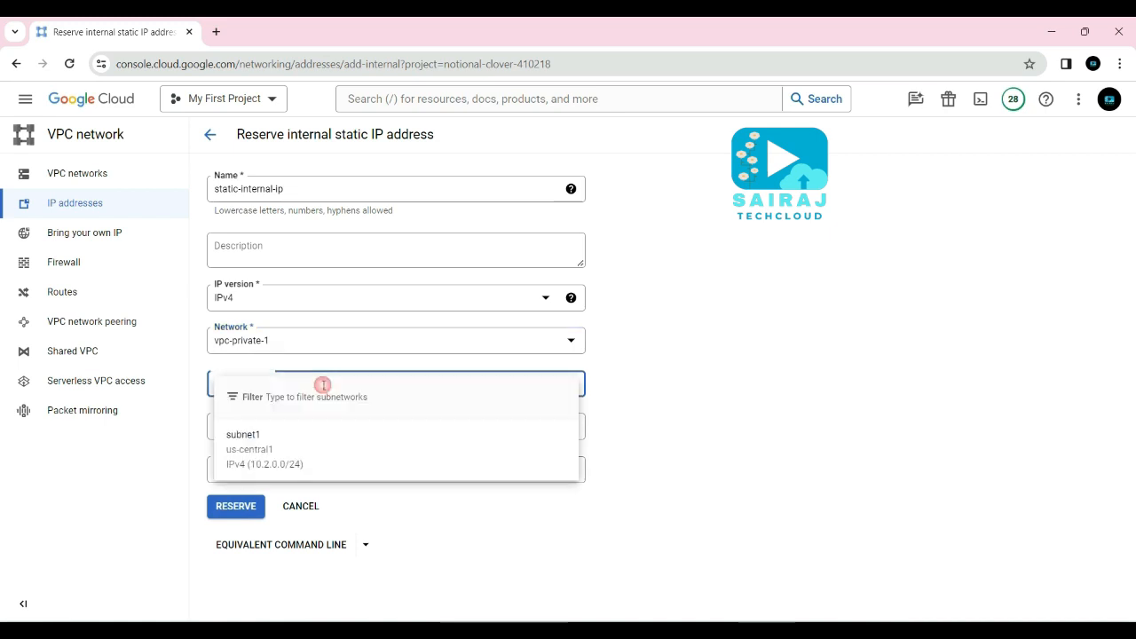
pyautogui.click(252, 450)
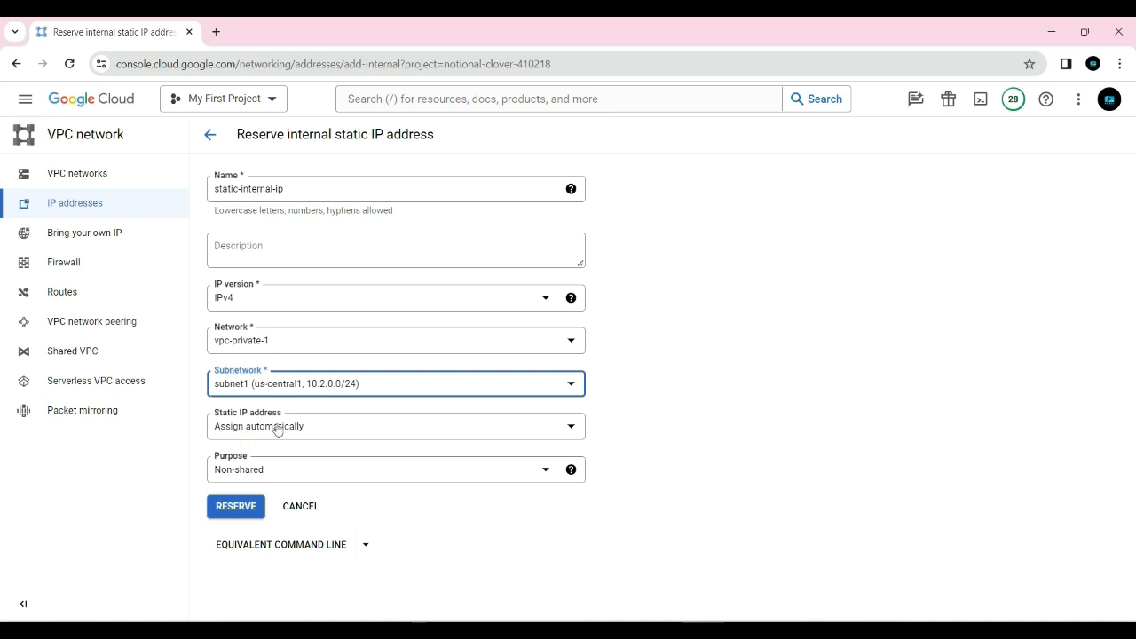
pyautogui.click(698, 440)
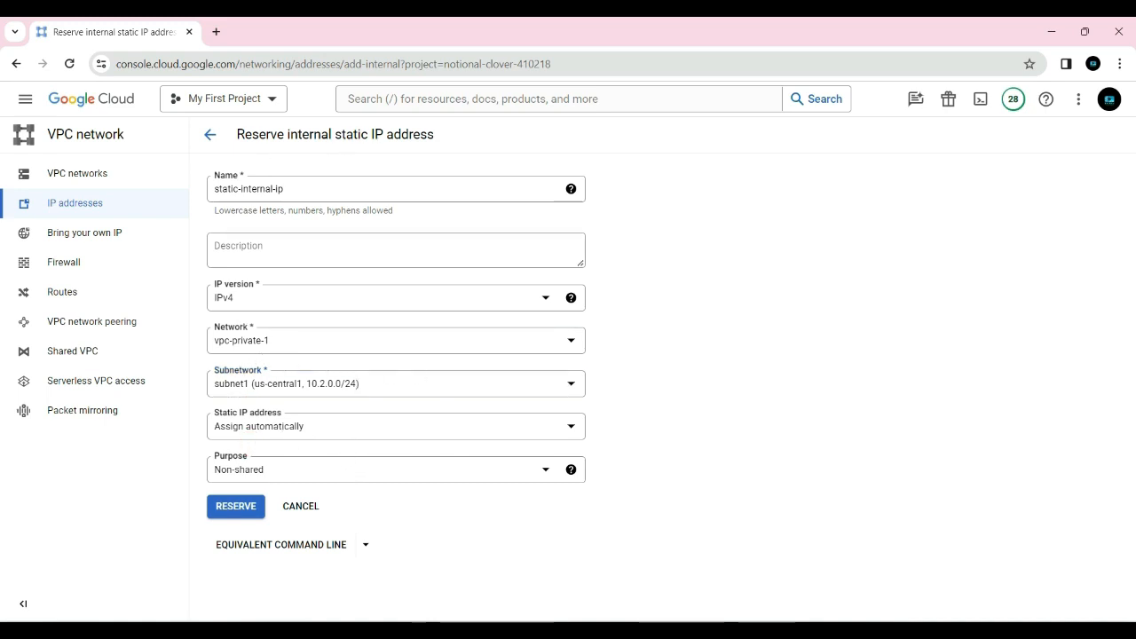
pyautogui.moveTo(435, 135); pyautogui.dragTo(222, 135)
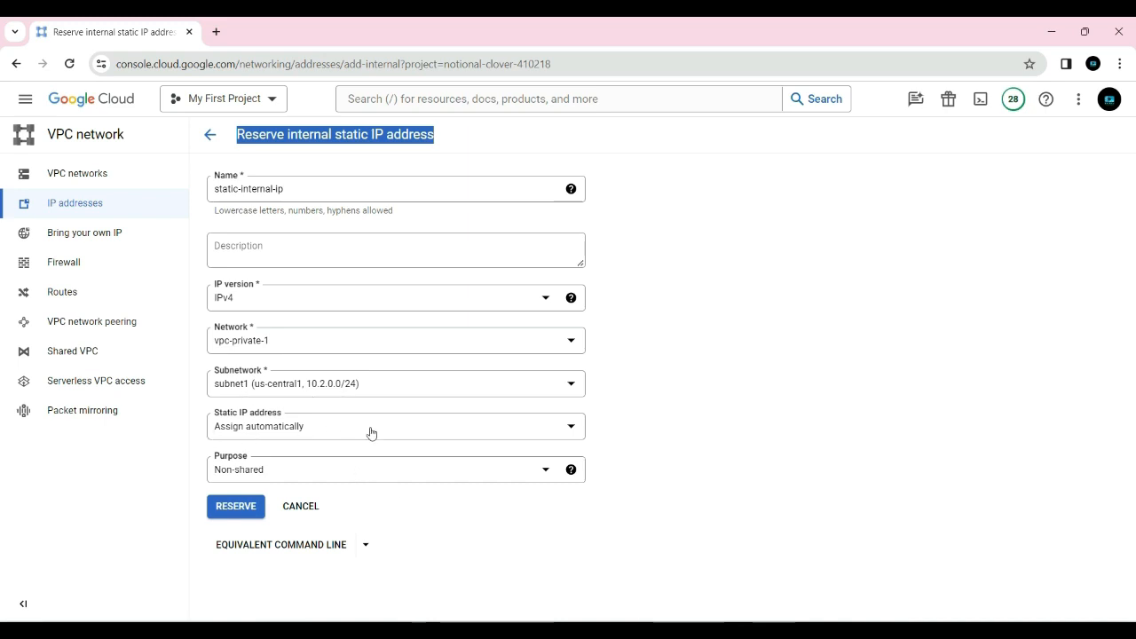
pyautogui.click(350, 426)
pyautogui.click(702, 438)
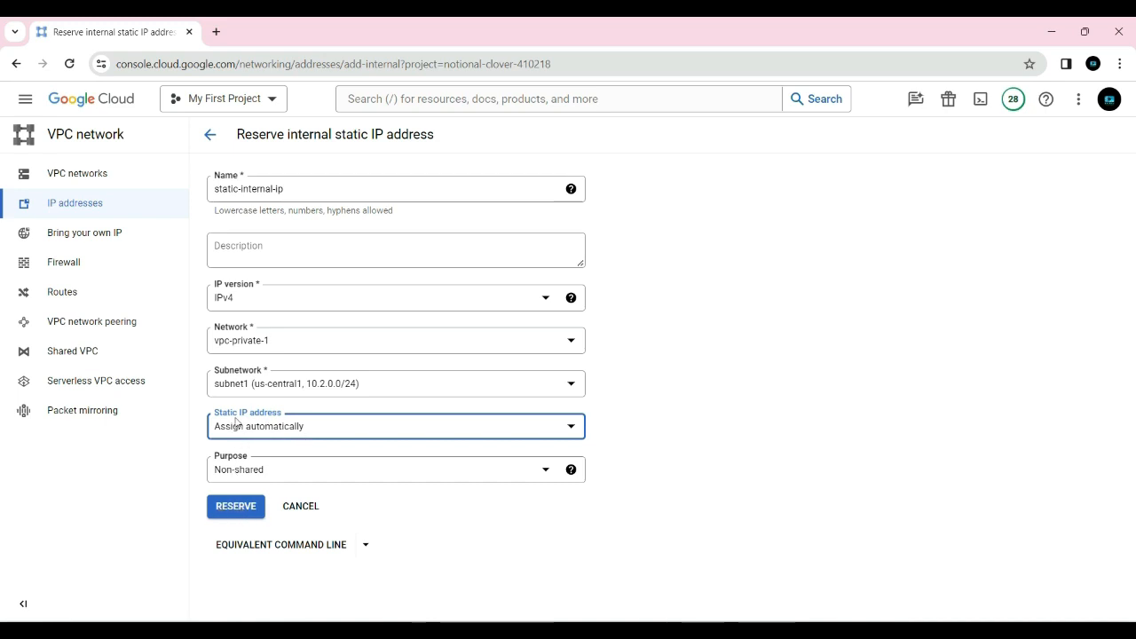
# Step: Switch the static IP address assignment to Let me choose and try 10.2.0.0/24 as the custom IP address
pyautogui.click(322, 433)
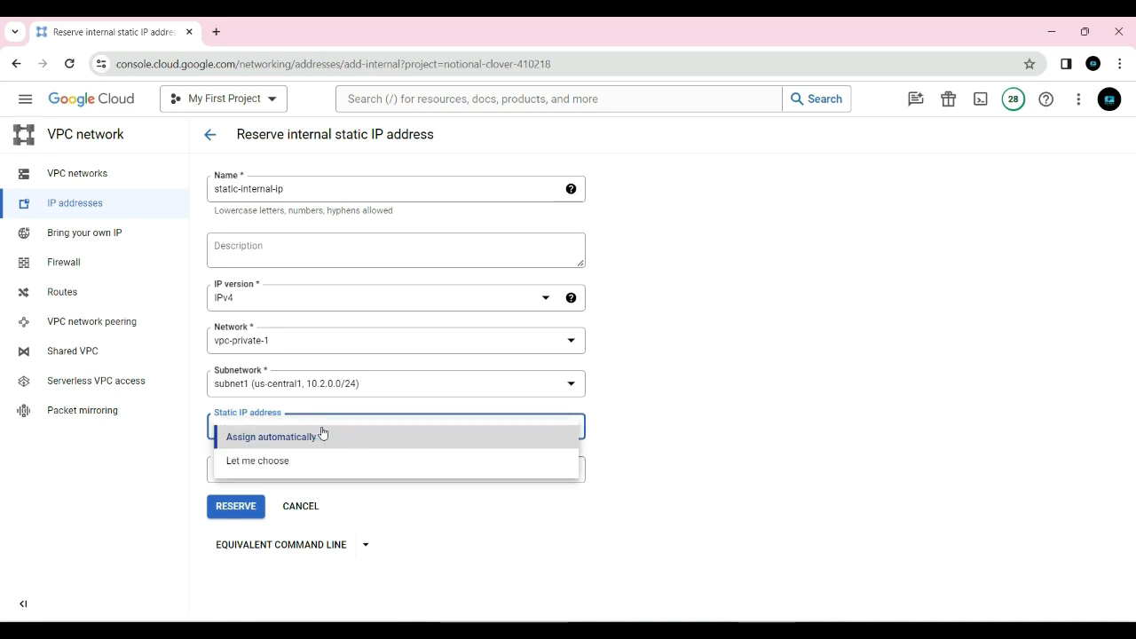
pyautogui.click(261, 466)
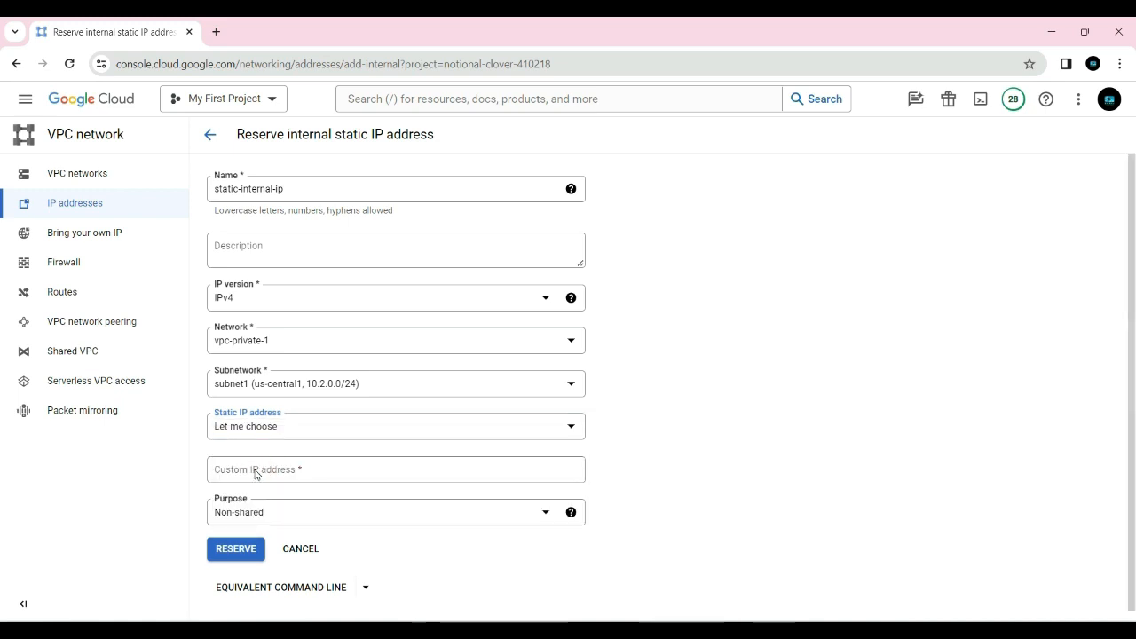
pyautogui.click(257, 471)
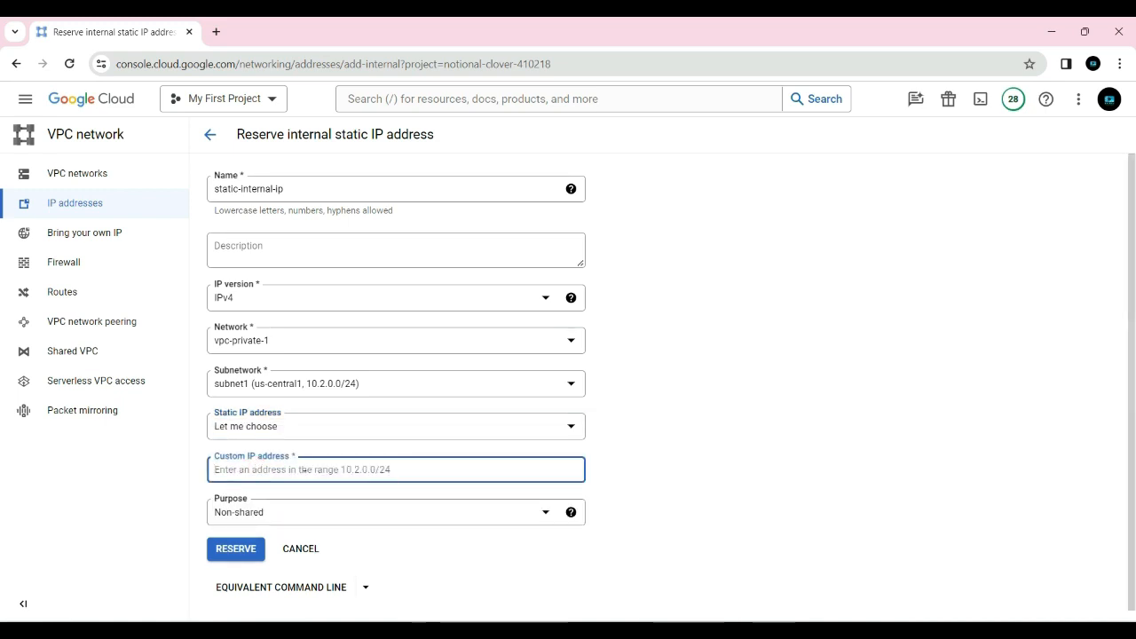
pyautogui.write('10.')
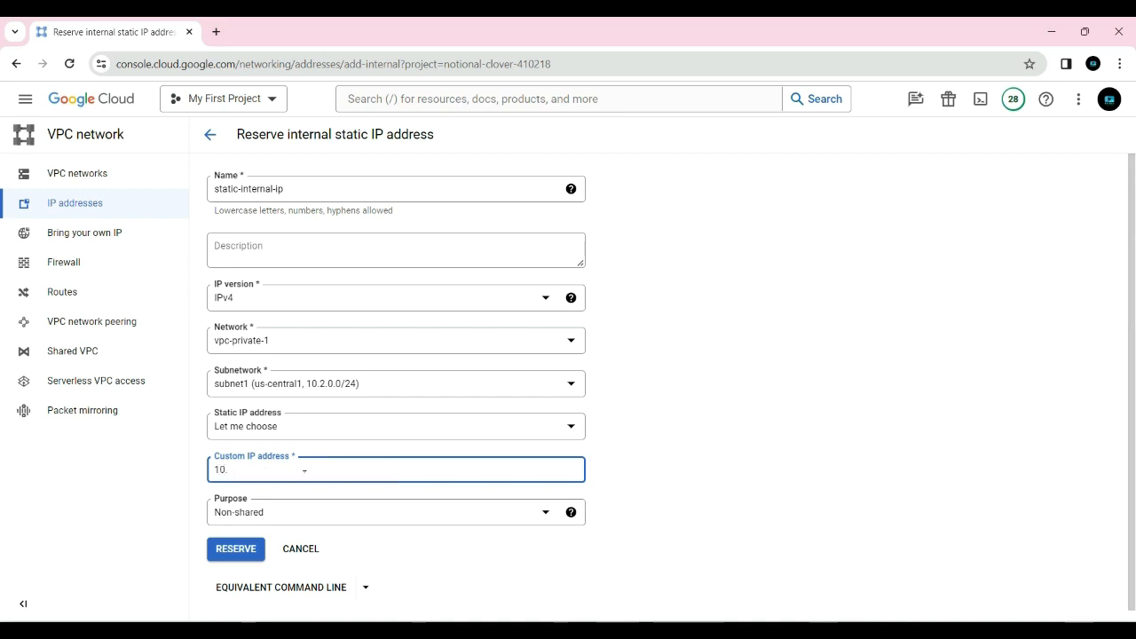
pyautogui.write('2.0.0/24')
pyautogui.click(634, 476)
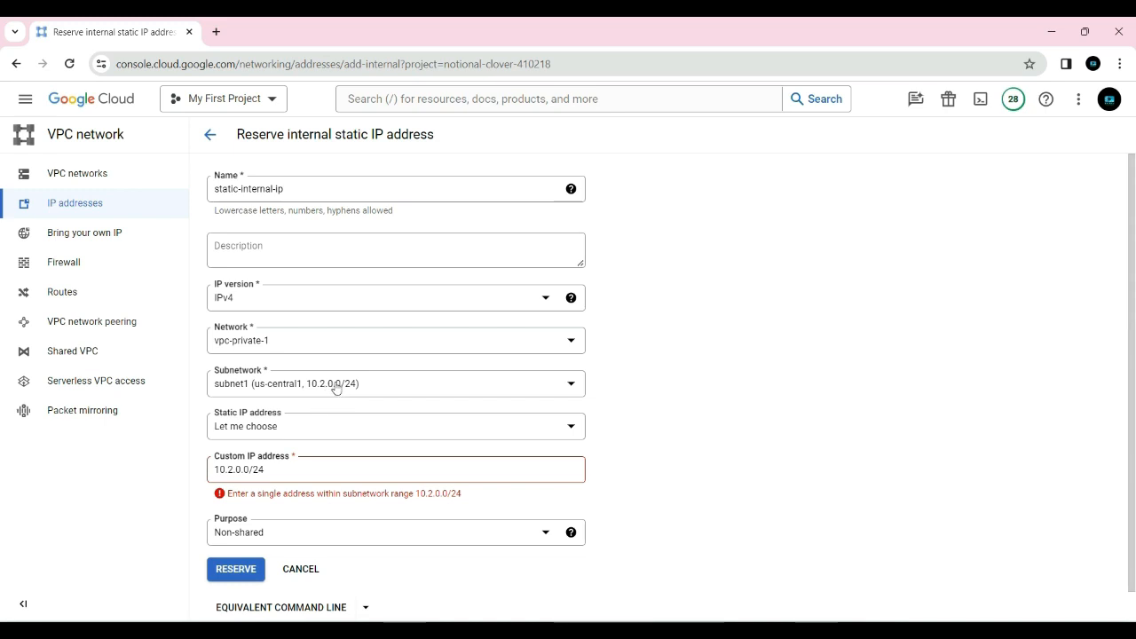
# Step: Replace the custom IP address with the single address 10.2.0.5
pyautogui.click(237, 469)
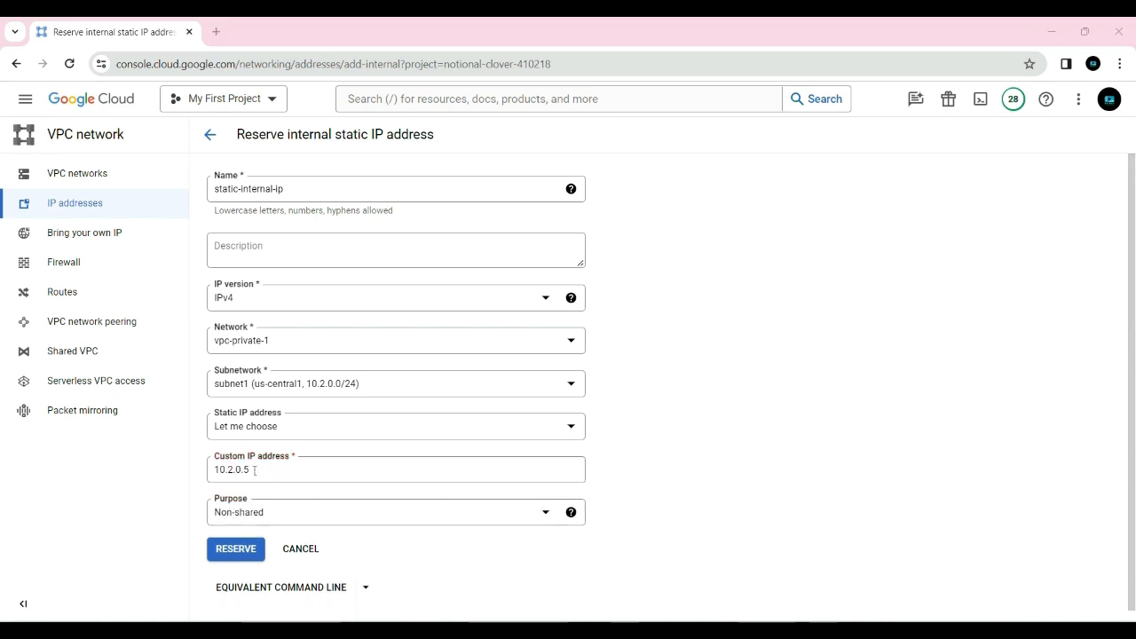
pyautogui.click(255, 469)
pyautogui.moveTo(252, 469); pyautogui.dragTo(214, 472)
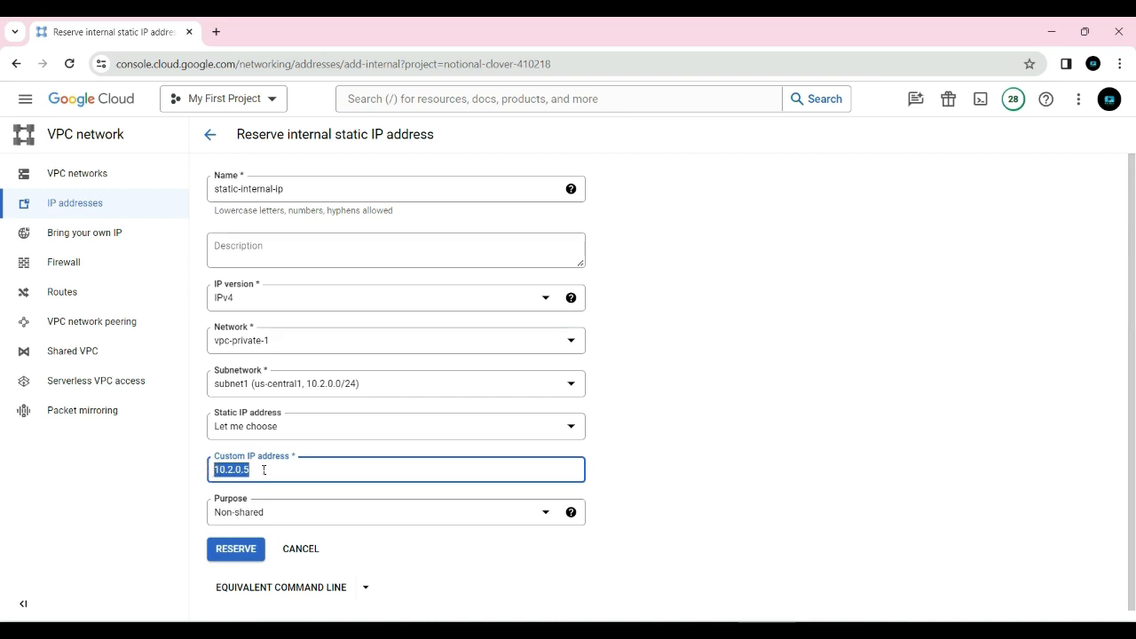
pyautogui.click(413, 492)
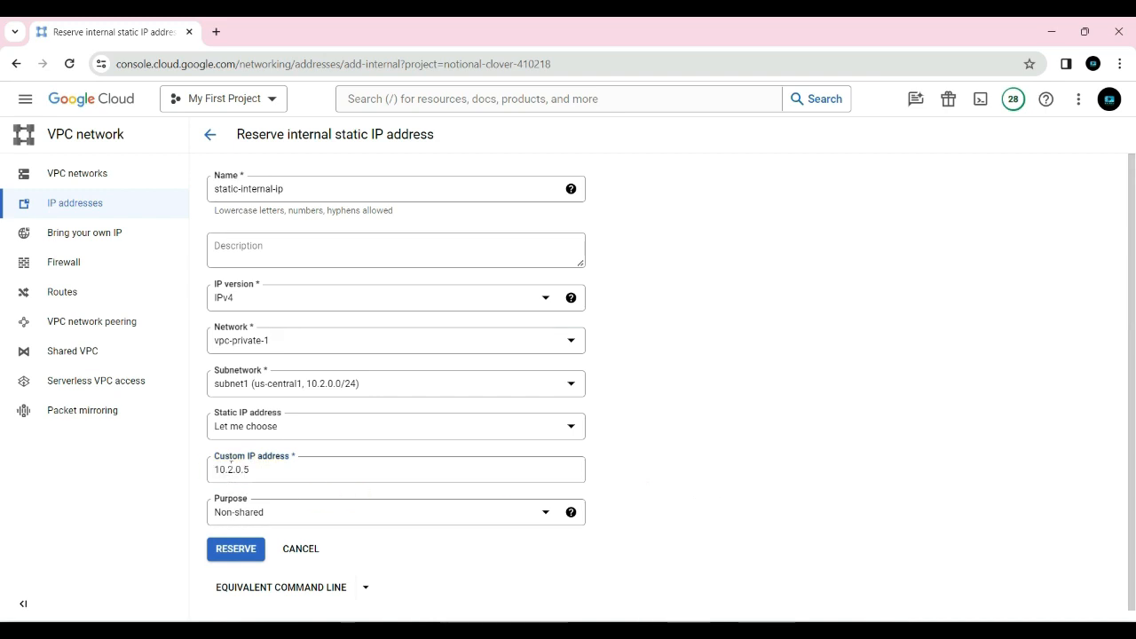
pyautogui.click(257, 474)
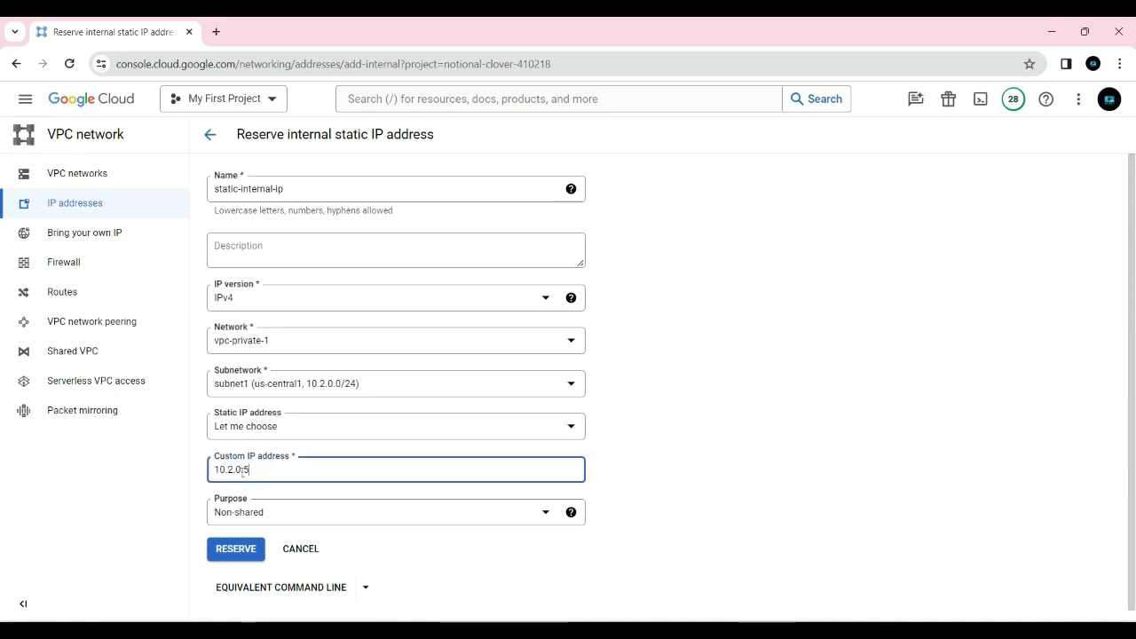
pyautogui.moveTo(255, 472); pyautogui.dragTo(215, 470)
pyautogui.click(657, 450)
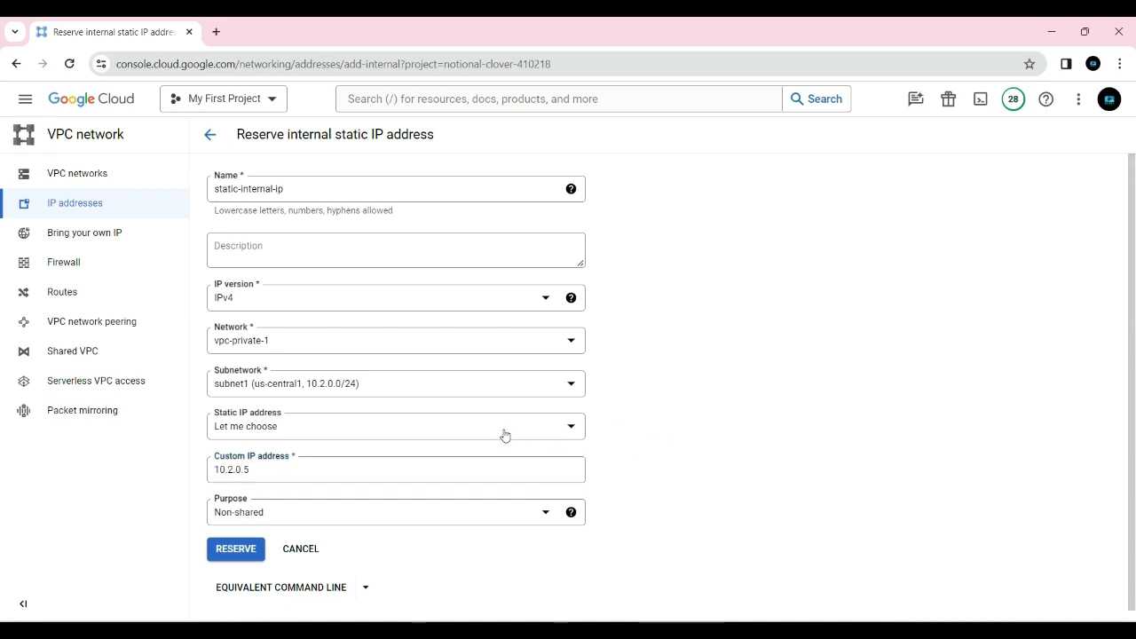
# Step: Set the static IP address to Assign automatically and reserve the internal address
pyautogui.click(505, 436)
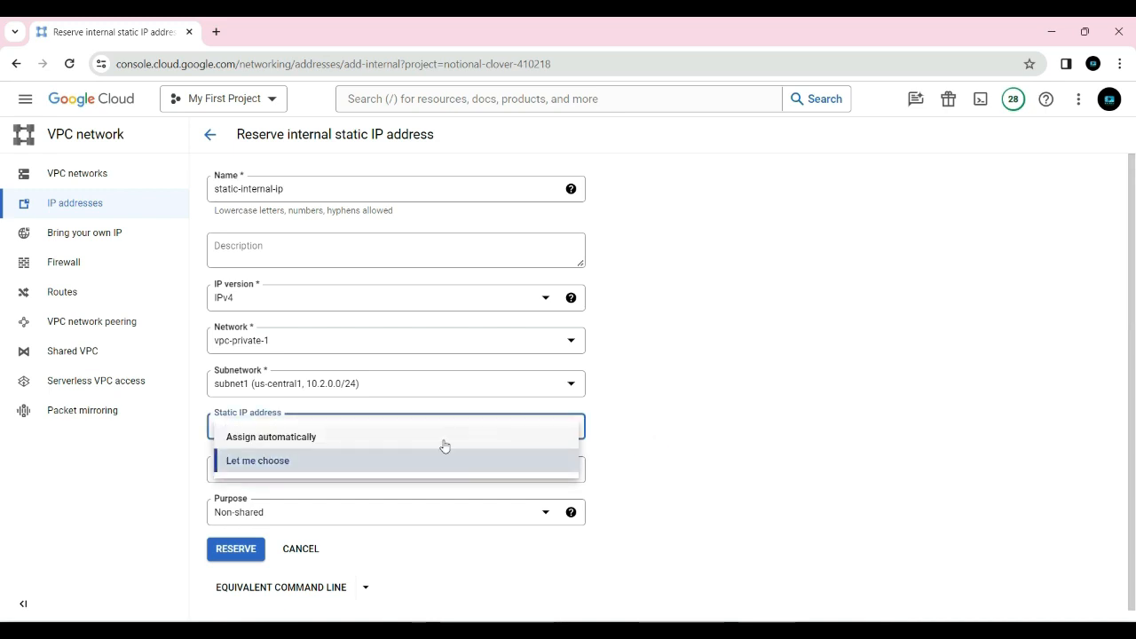
pyautogui.click(282, 439)
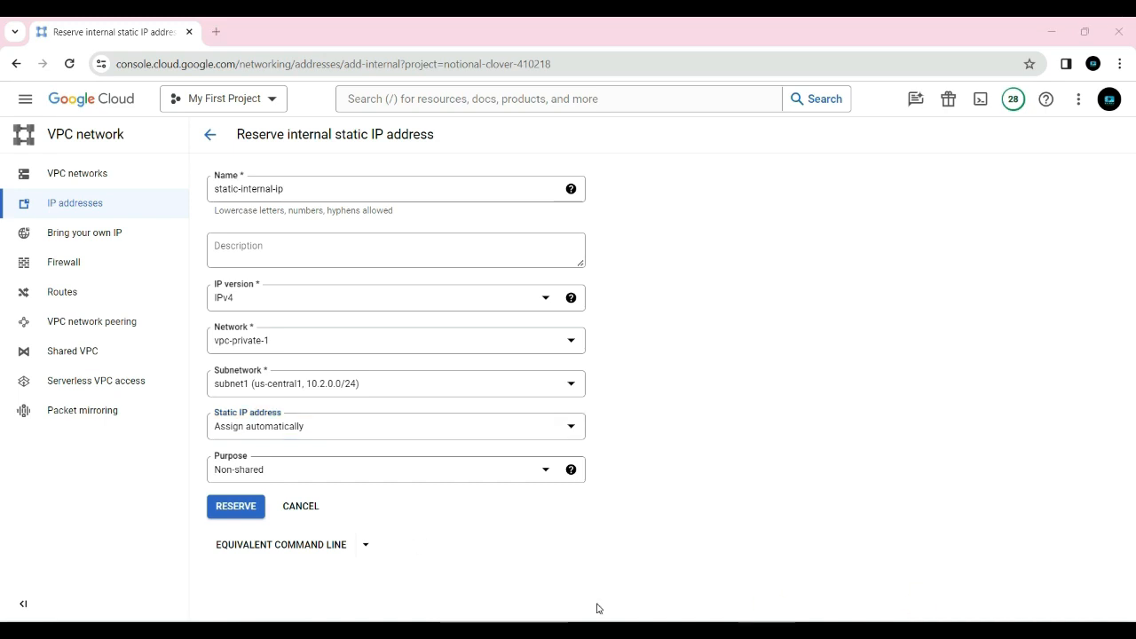
pyautogui.click(232, 510)
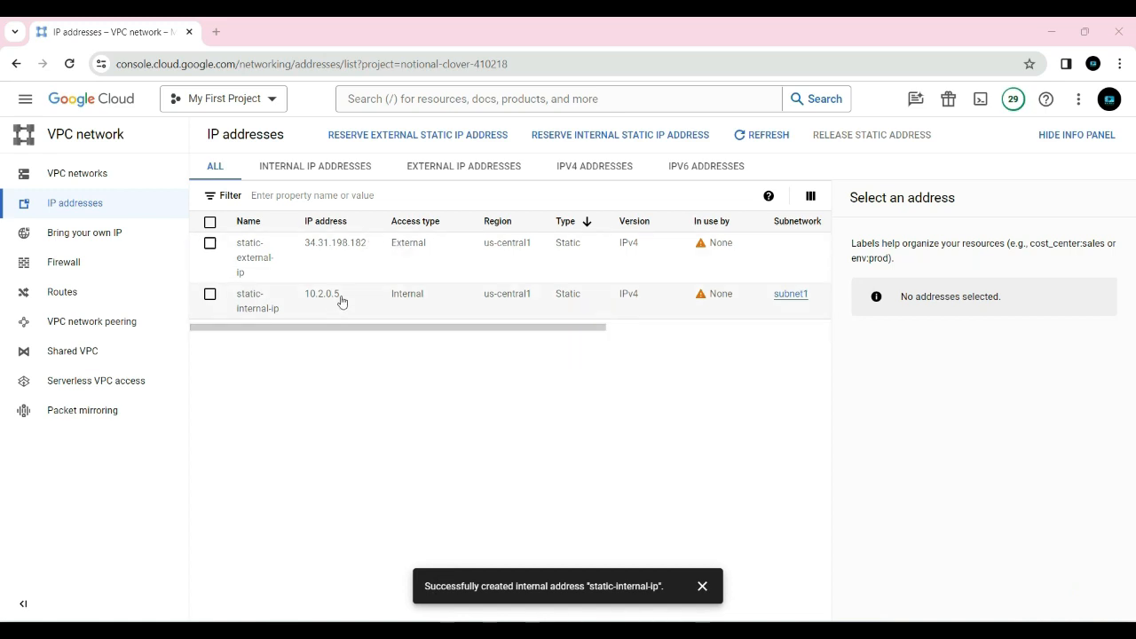
# Step: Check the IP assigned to static-internal-ip in the address list
pyautogui.moveTo(343, 297); pyautogui.dragTo(307, 298)
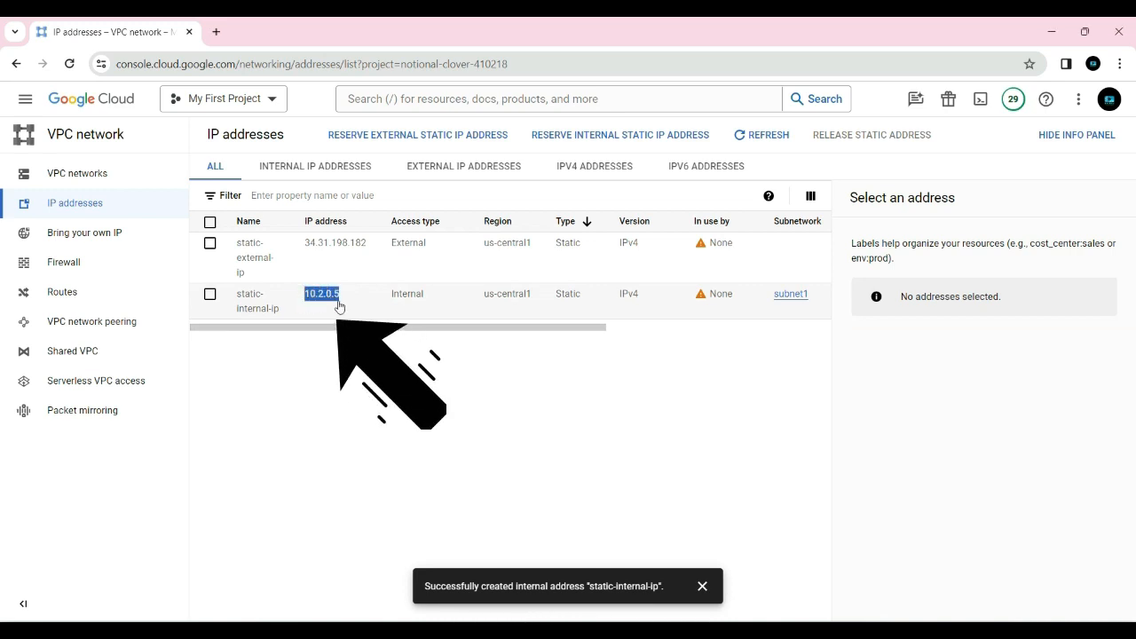
pyautogui.click(332, 396)
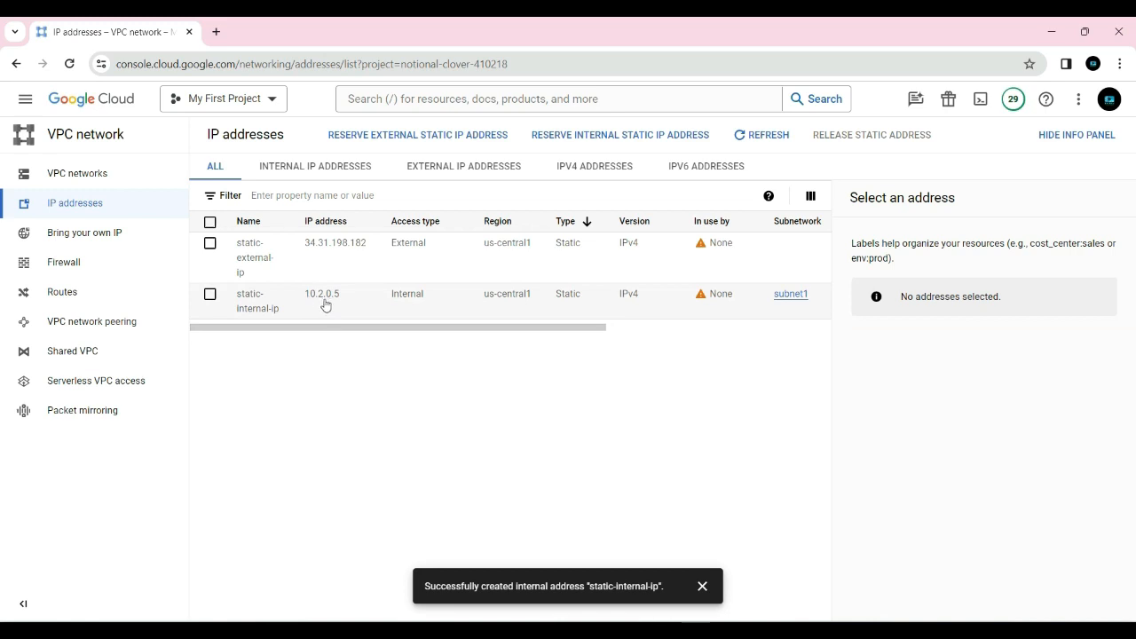
pyautogui.moveTo(338, 296); pyautogui.dragTo(302, 297)
pyautogui.click(359, 410)
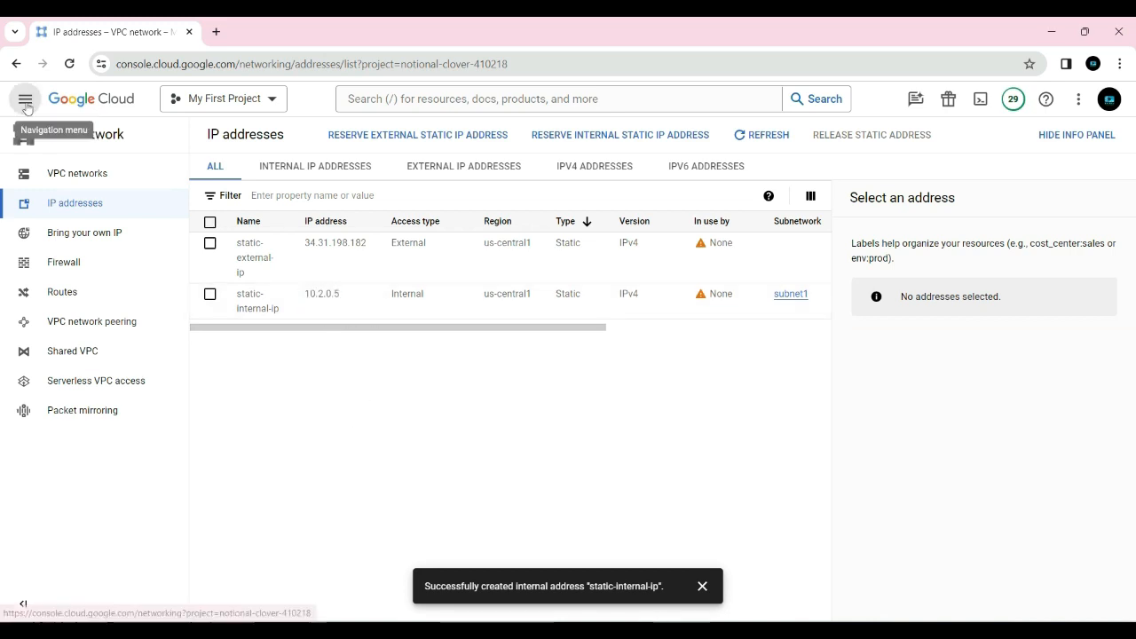
# Step: Open the details of the vpc-private-1 network, dismiss the creation notification, and view its static internal IP addresses
pyautogui.click(87, 178)
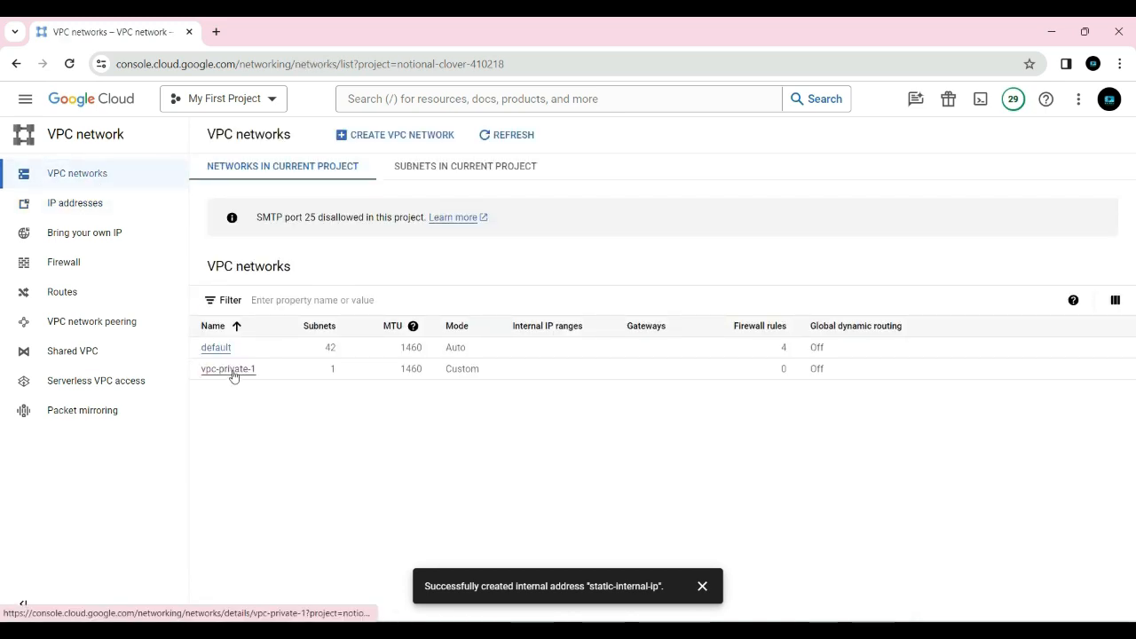
pyautogui.click(234, 375)
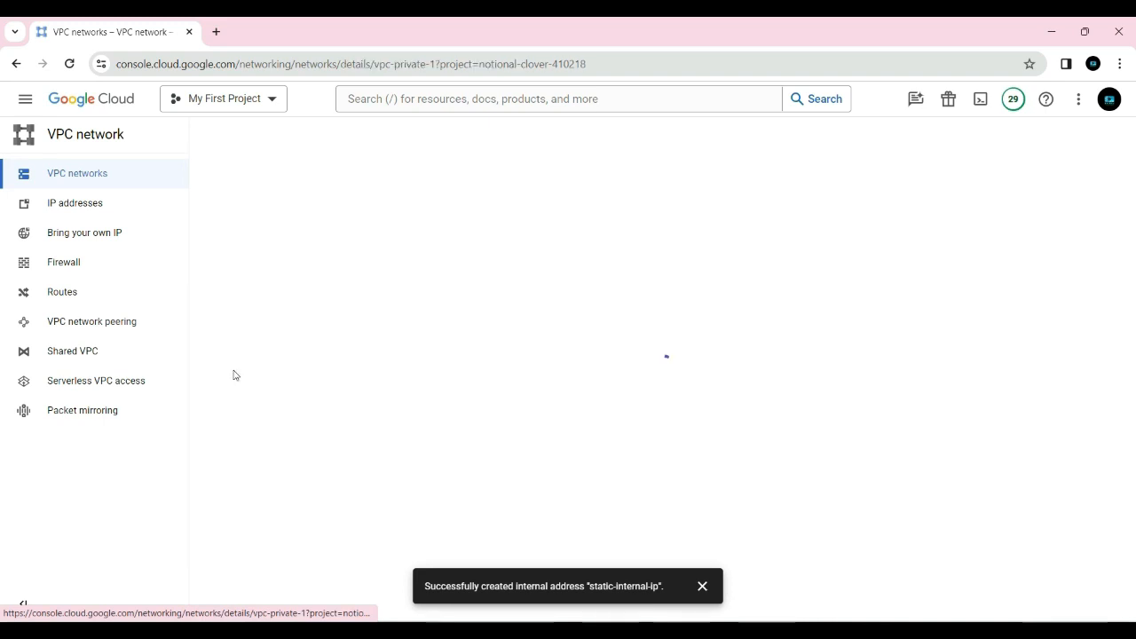
pyautogui.click(702, 586)
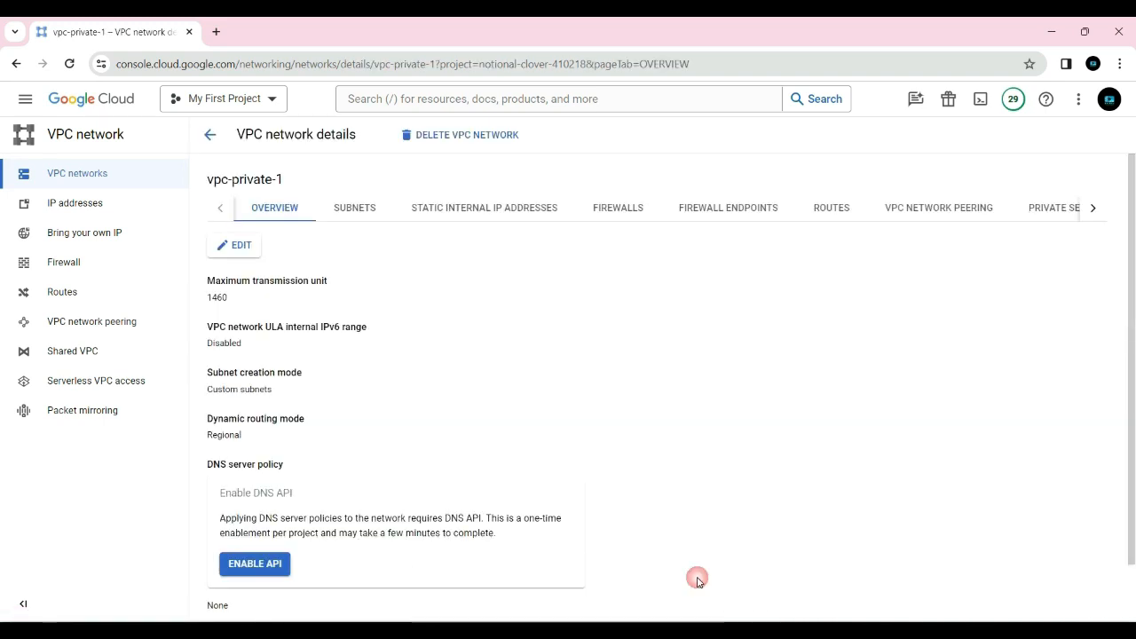
pyautogui.click(451, 213)
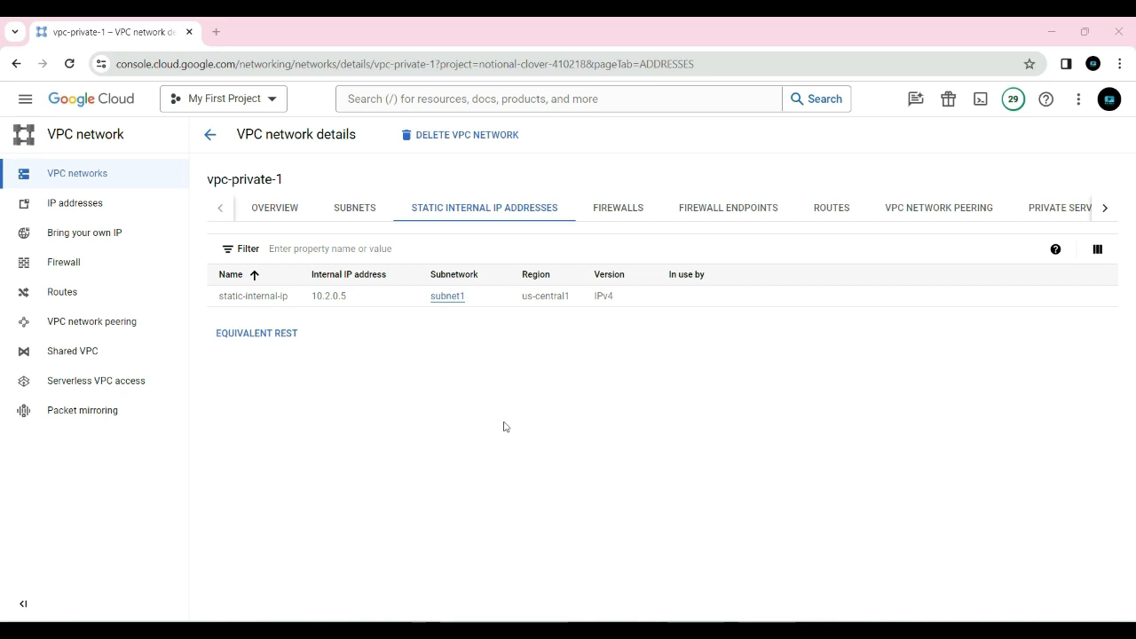
# Step: Return to the IP address list and release both static-external-ip and static-internal-ip
pyautogui.click(73, 209)
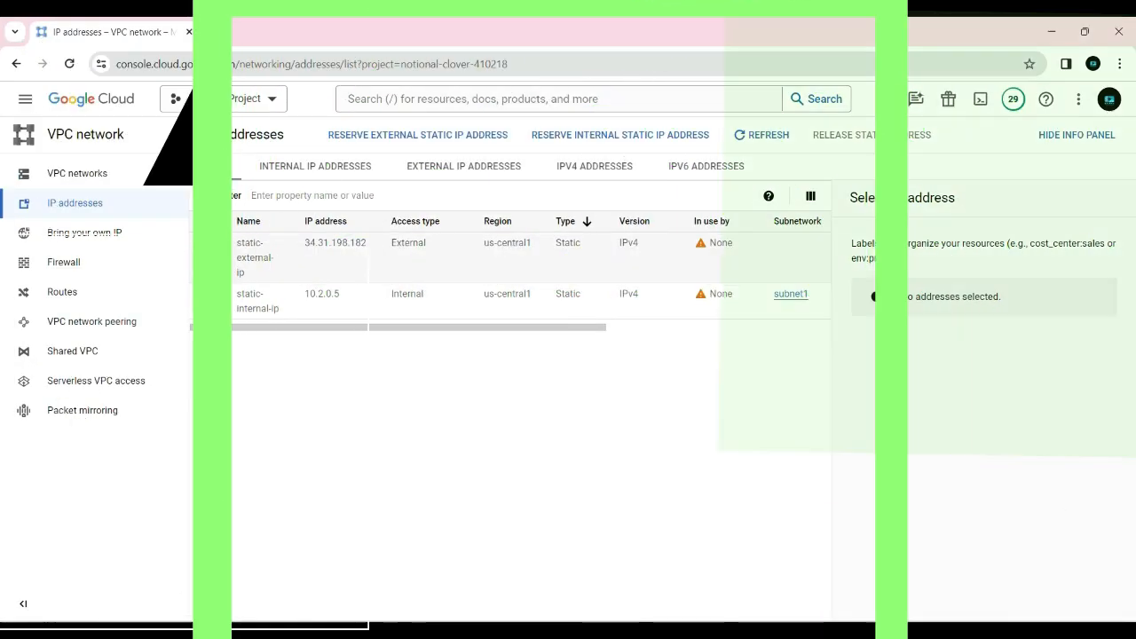
pyautogui.click(210, 242)
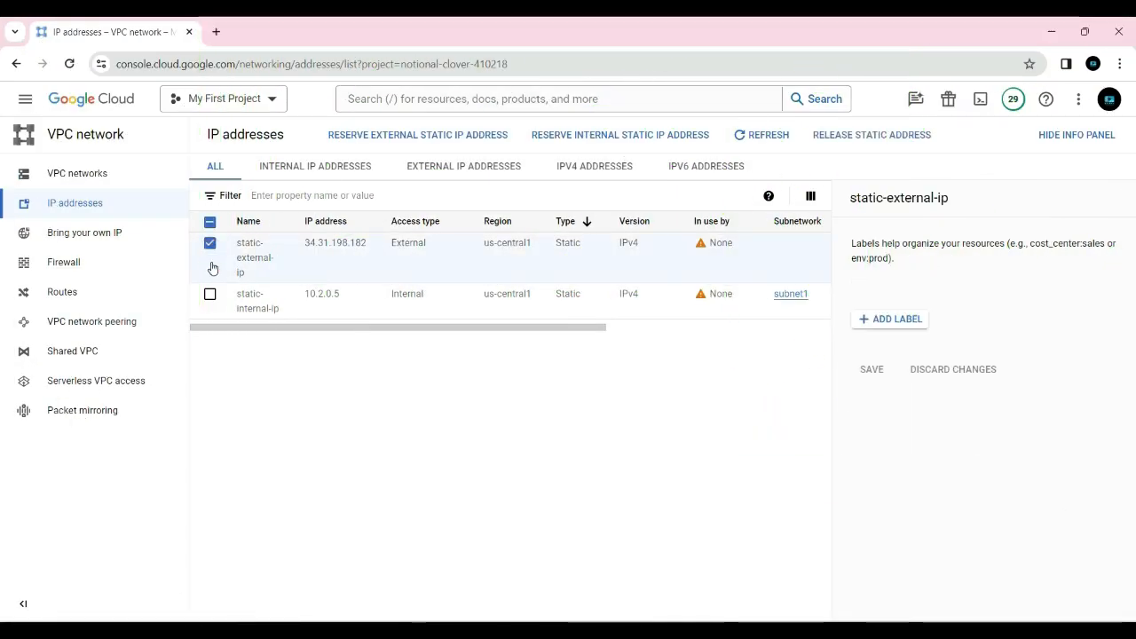
pyautogui.click(211, 293)
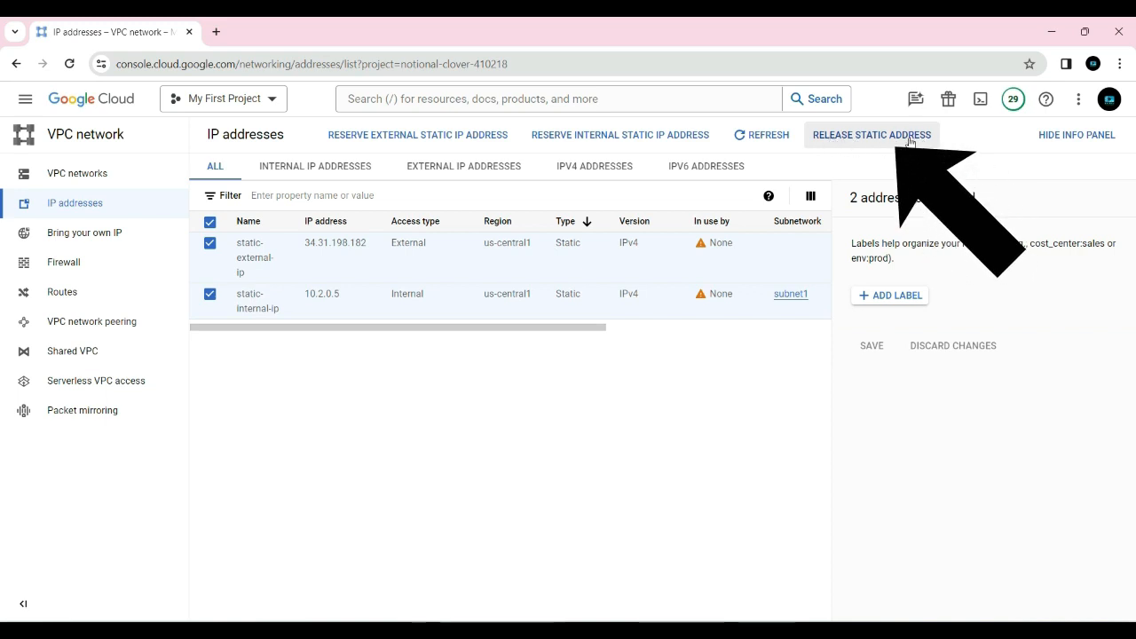
pyautogui.click(862, 140)
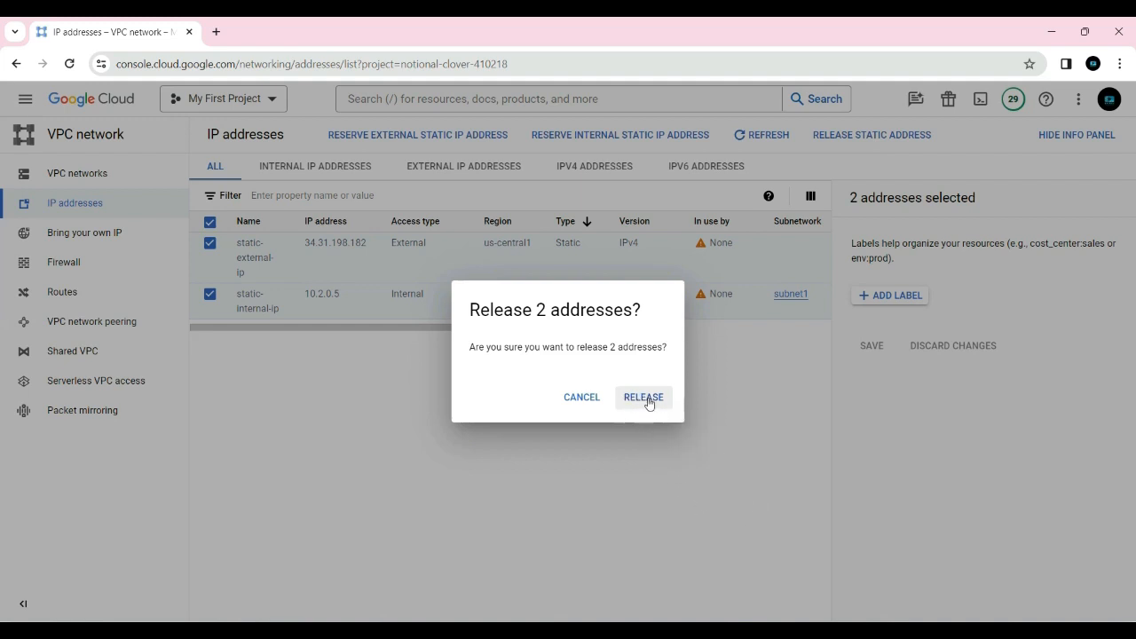
pyautogui.click(644, 400)
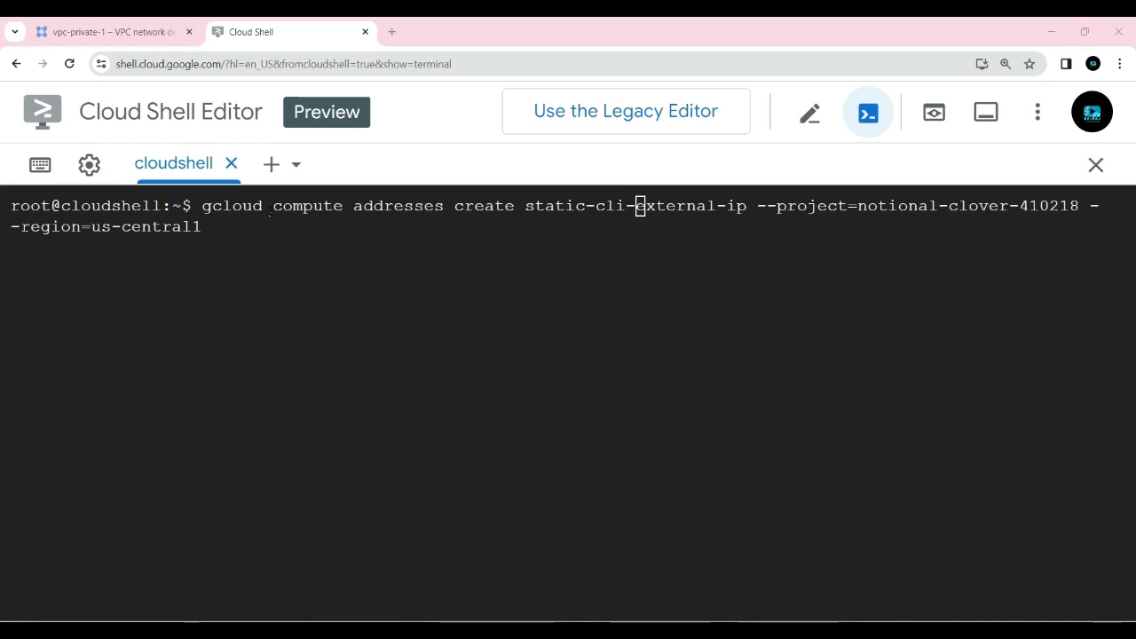
# Step: Review and run the entered gcloud command that creates static-cli-external-ip in project notional-clover-410218, region us-central1
pyautogui.press('Left')
pyautogui.press('Left')
pyautogui.press('Left')
pyautogui.press('Left')
pyautogui.press('Left')
pyautogui.press('Left')
pyautogui.press('Left')
pyautogui.press('Left')
pyautogui.press('Left')
pyautogui.press('Left')
pyautogui.press('Left')
pyautogui.press('Left')
pyautogui.press('Left')
pyautogui.press('Left')
pyautogui.press('Left')
pyautogui.press('Left')
pyautogui.press('Left')
pyautogui.press('Left')
pyautogui.press('Left')
pyautogui.press('Left')
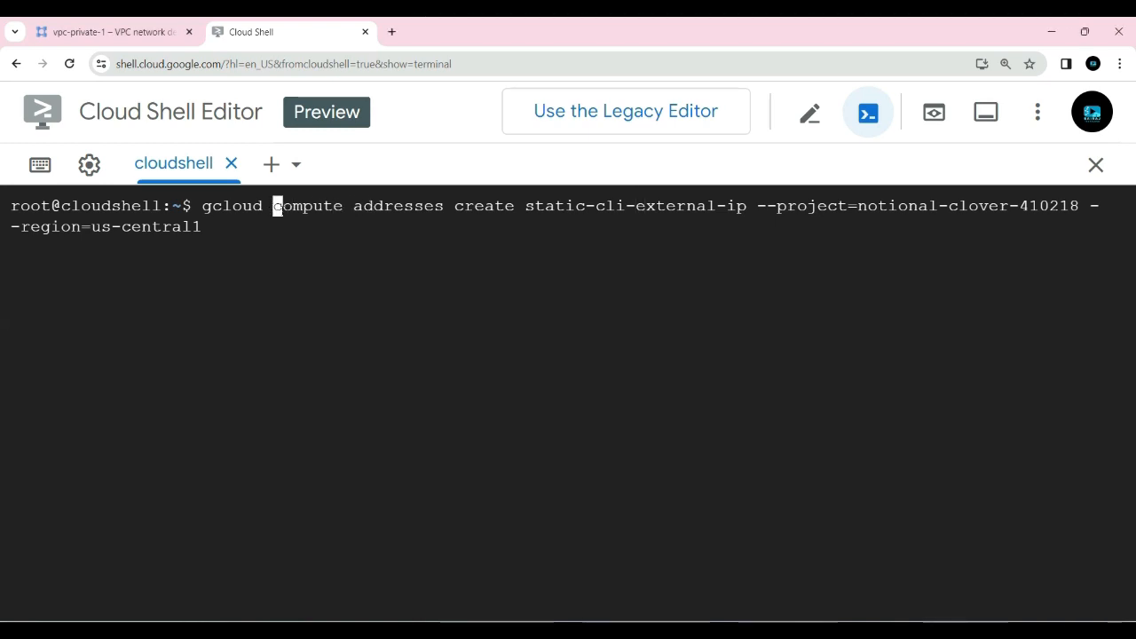
pyautogui.press('Left')
pyautogui.press('Left')
pyautogui.press('Left')
pyautogui.press('Left')
pyautogui.press('Left')
pyautogui.press('Left')
pyautogui.press('Left')
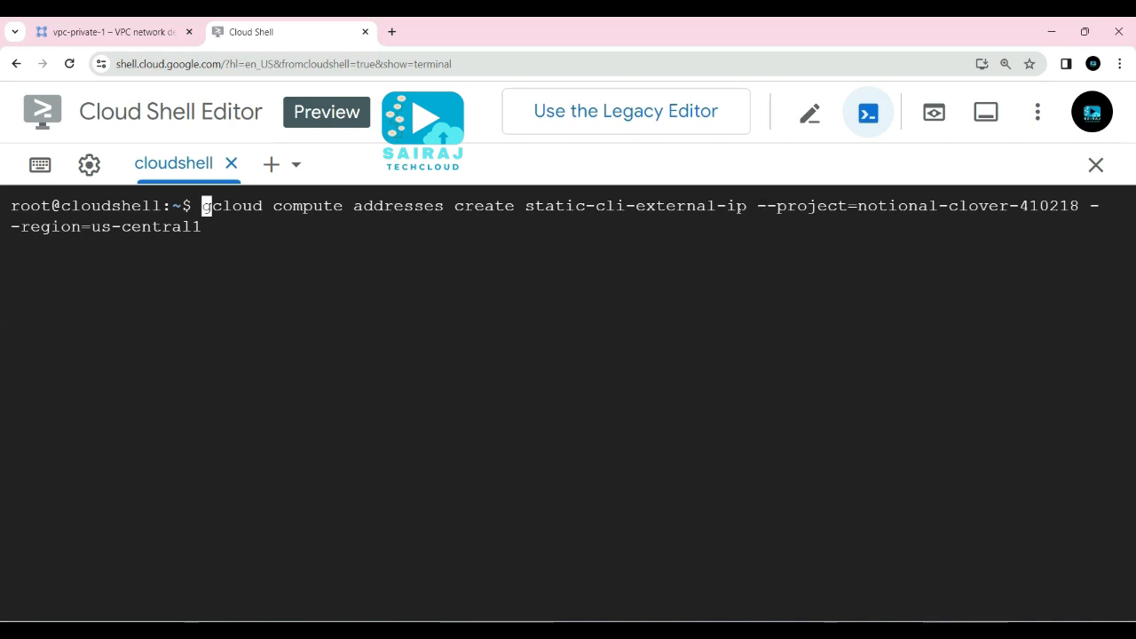
pyautogui.moveTo(747, 206); pyautogui.dragTo(525, 206)
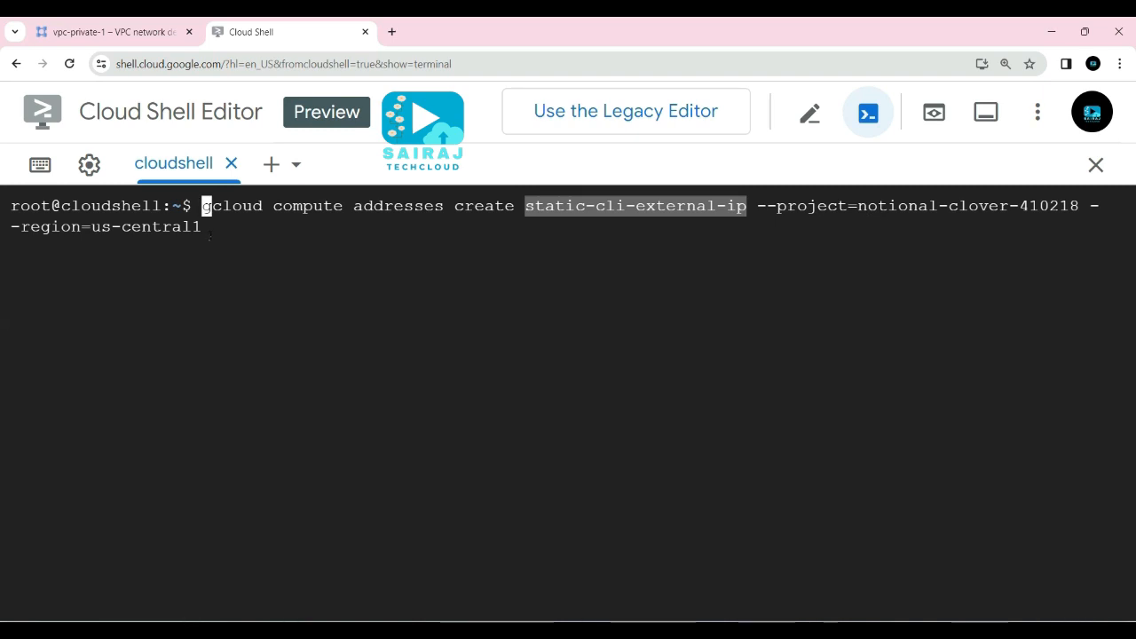
pyautogui.press('Return')
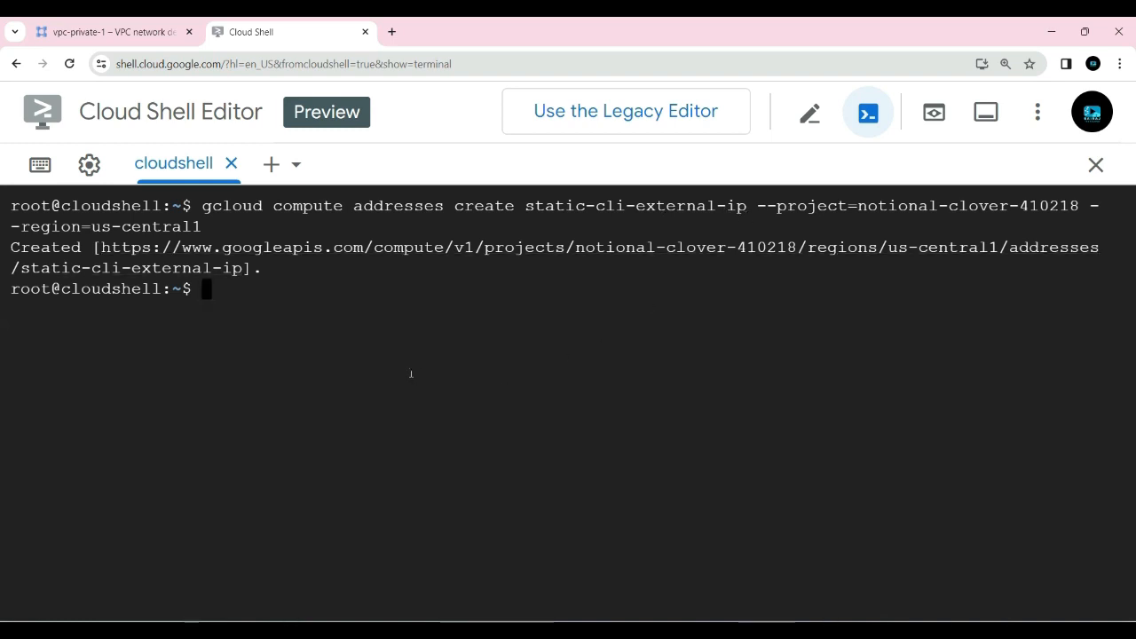
# Step: Switch to the Google Cloud console and check for static-cli-external-ip in the project's IP address list
pyautogui.click(122, 34)
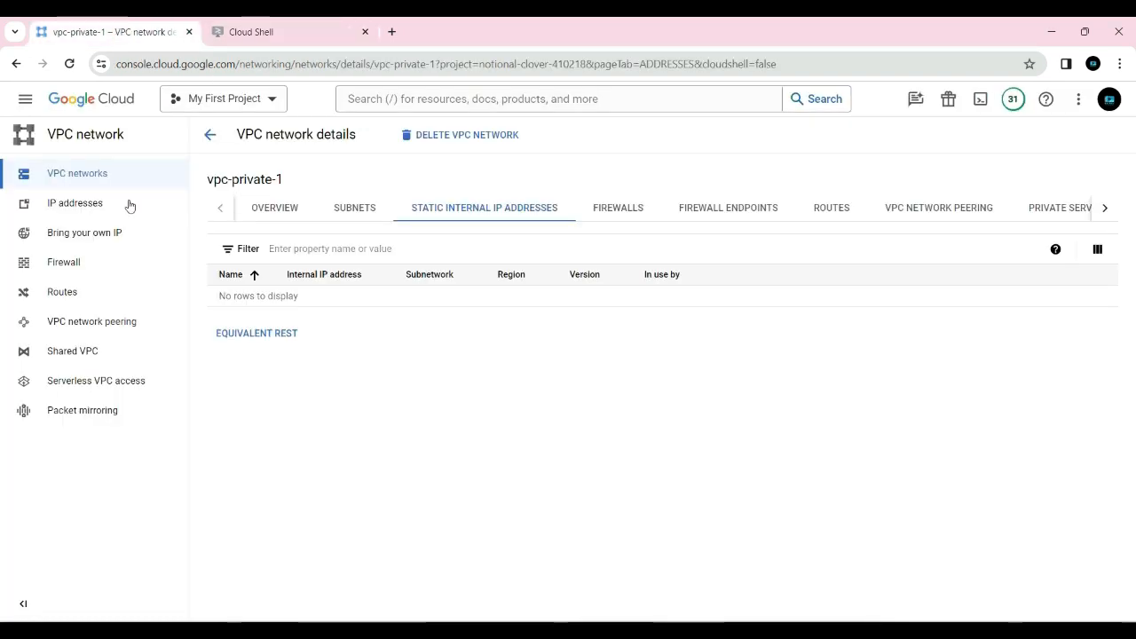
pyautogui.click(76, 210)
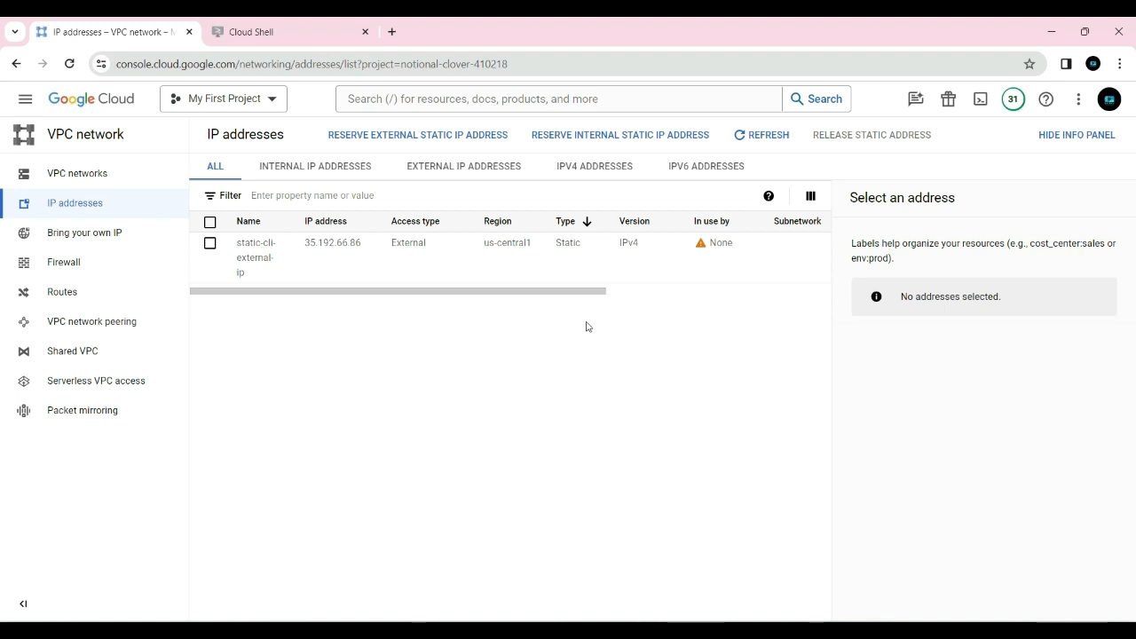
# Step: In Cloud Shell, run gcloud compute addresses create static-cli-internal-ip --project=notional-clover-410218 --region=us-central1 --subnet=subnet1 --purpose=GCE_ENDPOINT
pyautogui.click(291, 37)
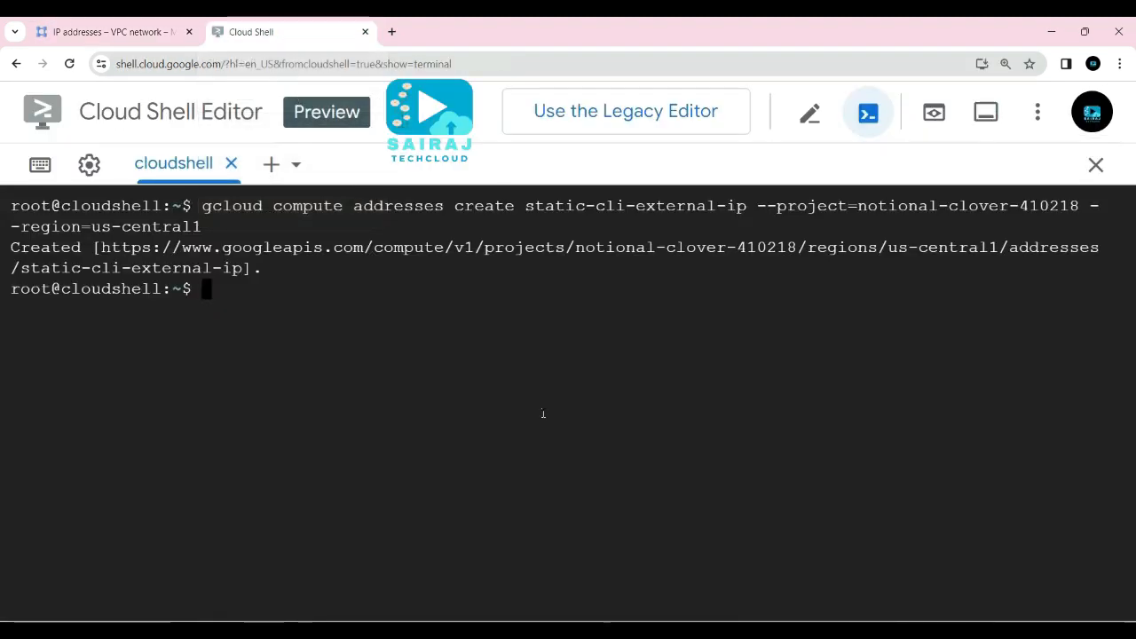
pyautogui.write('gcloud compute addresses create static-cli-internal-ip --project=notional-clover-410218 --region=us-central1 --subnet=subnet1 --purpose=GCE_ENDPOINT')
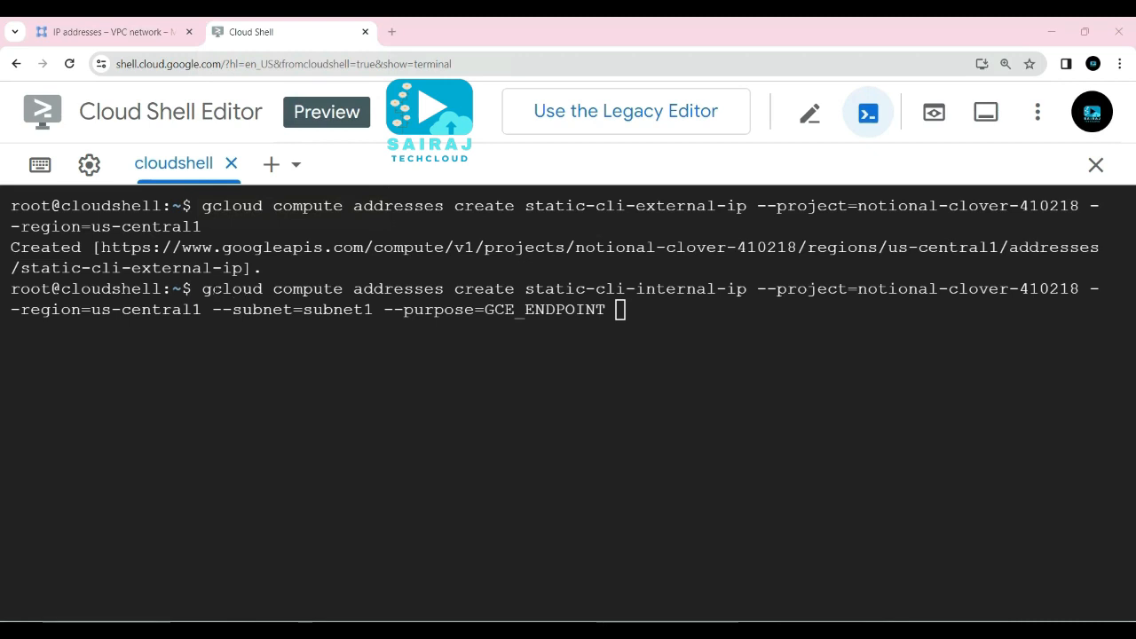
pyautogui.moveTo(203, 289); pyautogui.dragTo(468, 289)
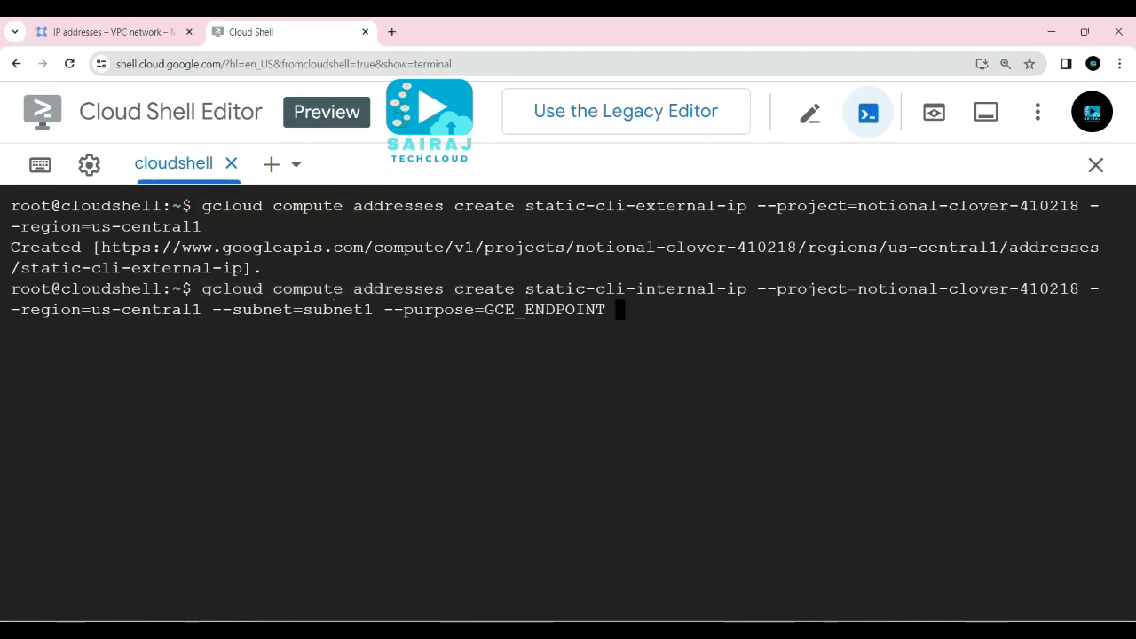
pyautogui.moveTo(454, 289); pyautogui.dragTo(749, 289)
pyautogui.moveTo(525, 288); pyautogui.dragTo(748, 289)
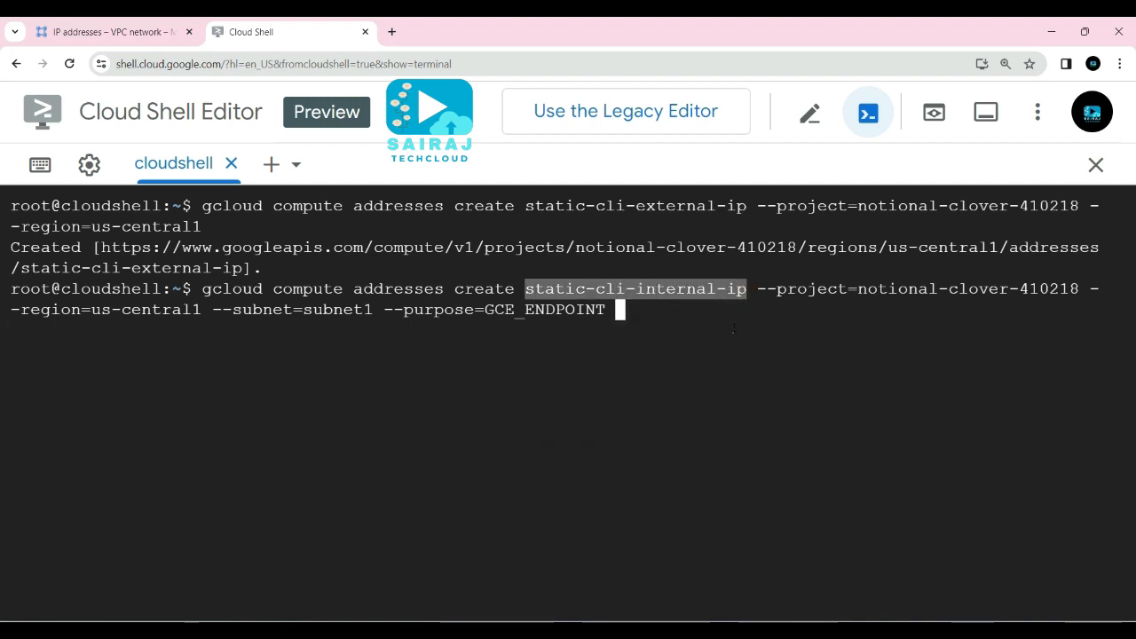
pyautogui.click(749, 310)
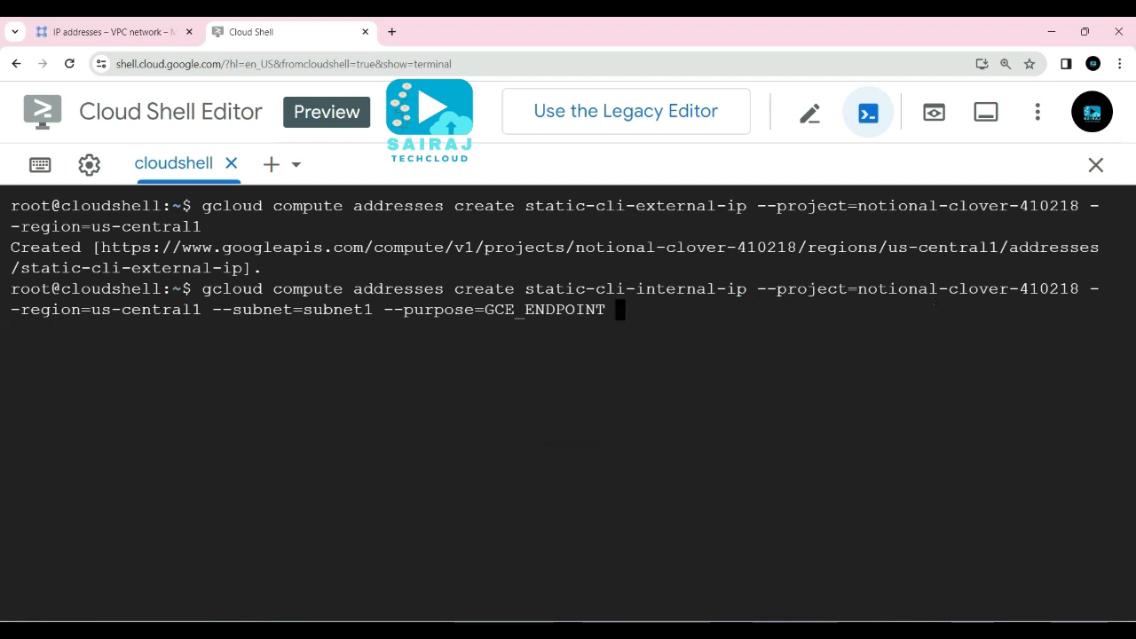
pyautogui.moveTo(859, 288); pyautogui.dragTo(1040, 289)
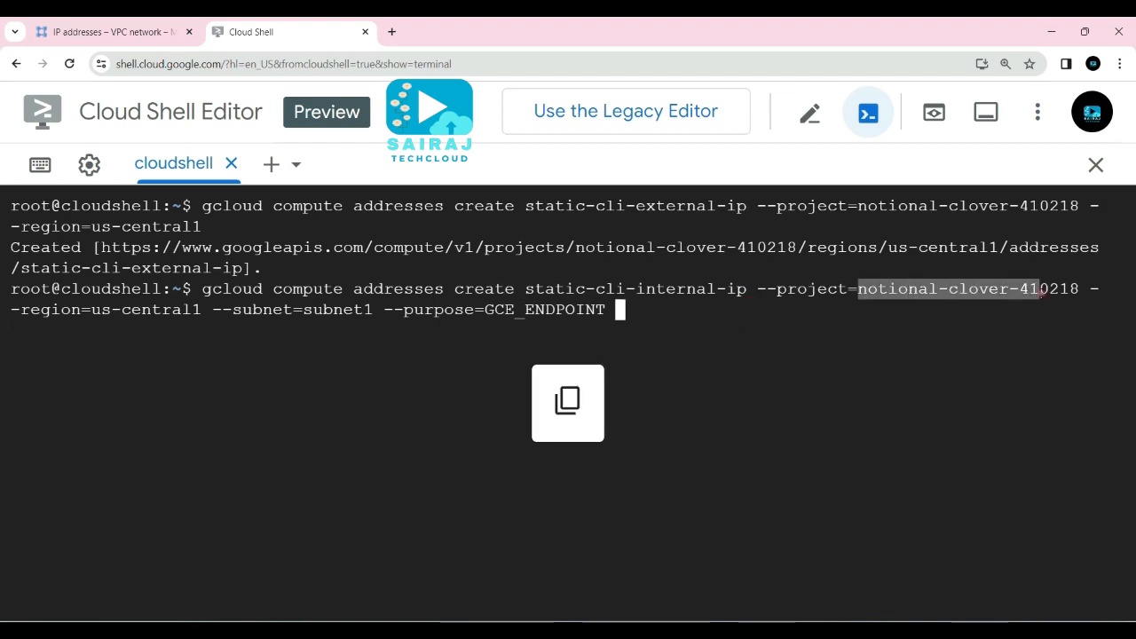
pyautogui.click(215, 329)
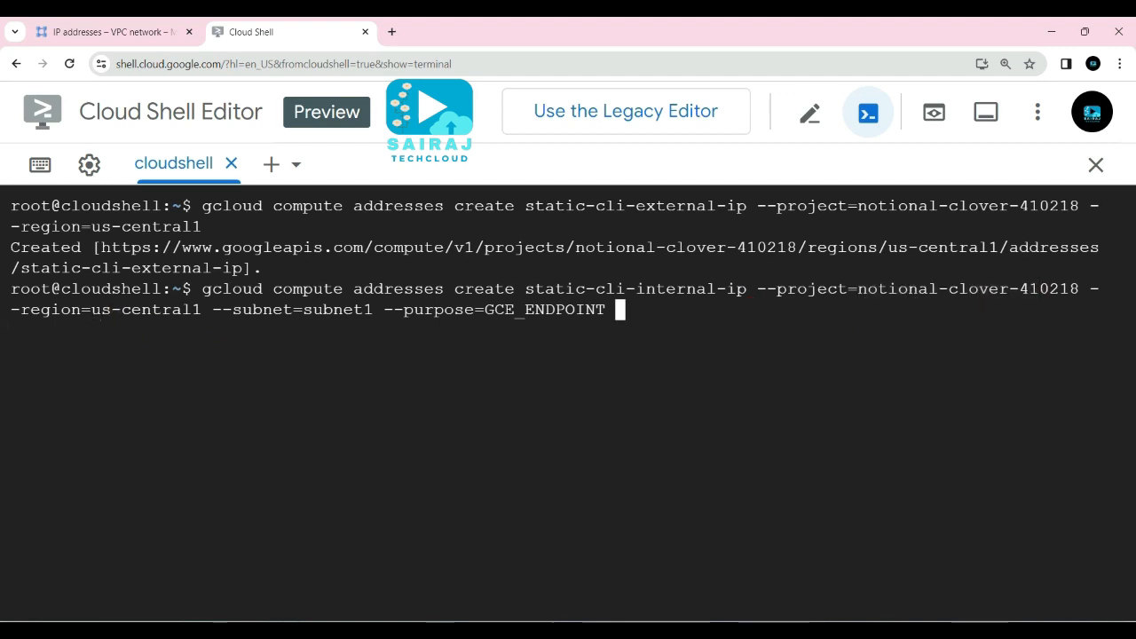
pyautogui.moveTo(207, 310); pyautogui.dragTo(91, 310)
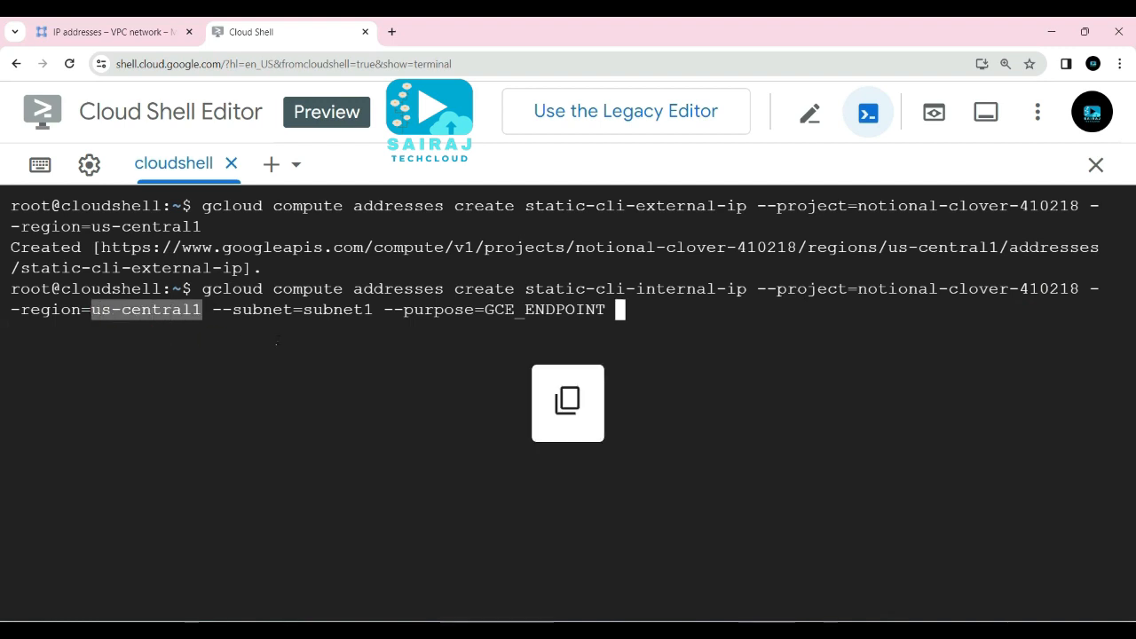
pyautogui.click(338, 319)
pyautogui.moveTo(374, 310); pyautogui.dragTo(305, 313)
pyautogui.click(411, 343)
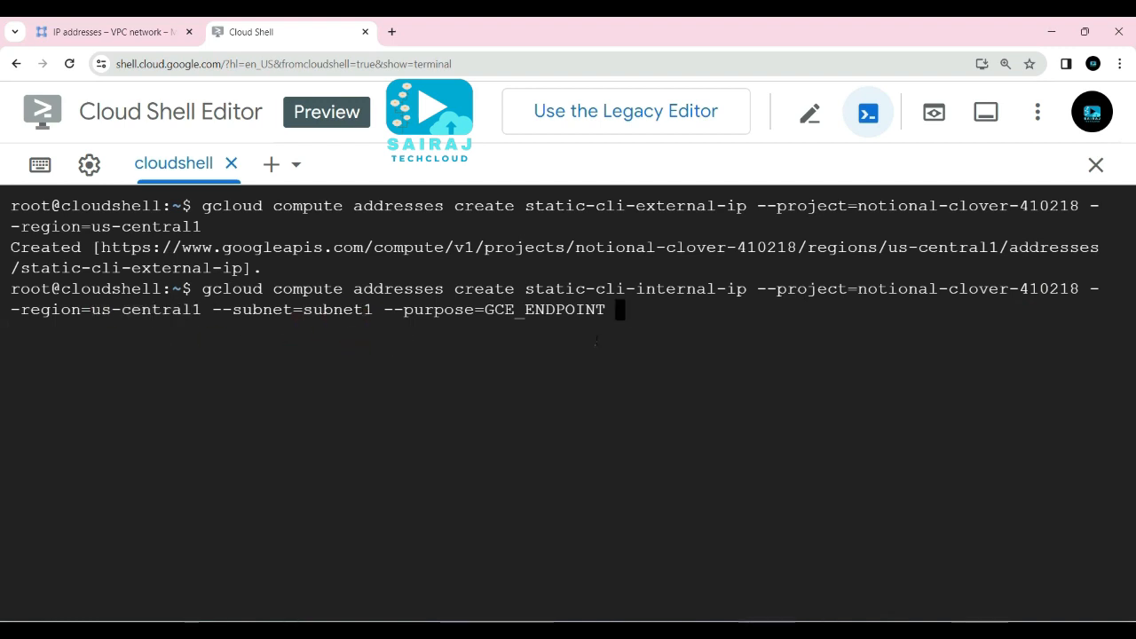
pyautogui.press('Return')
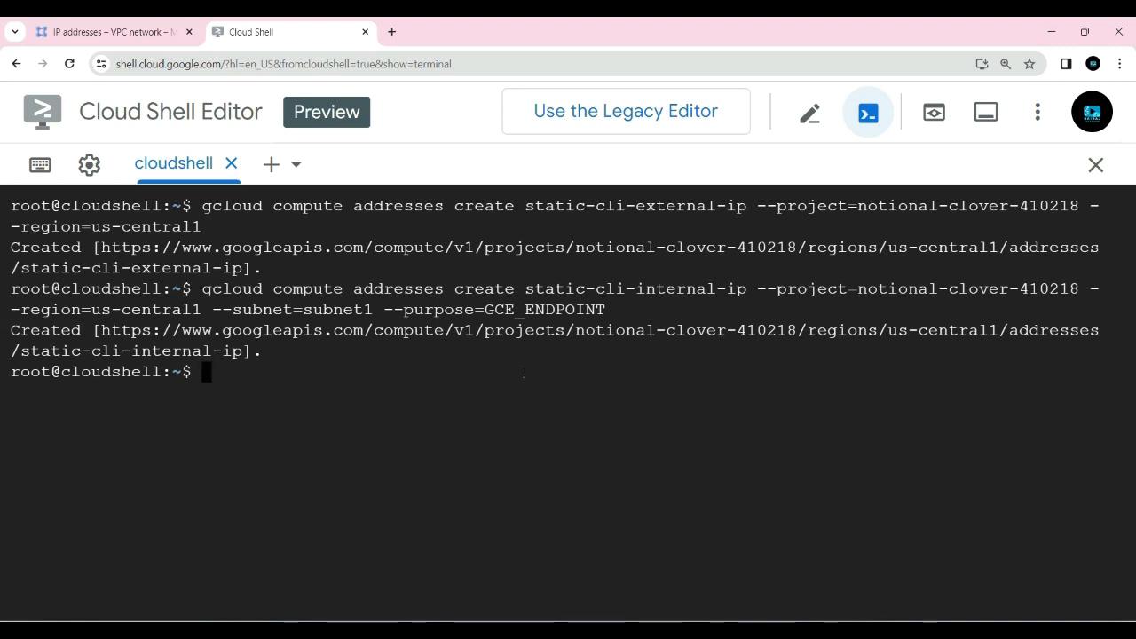
# Step: Return to the Google Cloud console, refresh the IP address list, and check the IP assigned to static-cli-internal-ip
pyautogui.click(98, 34)
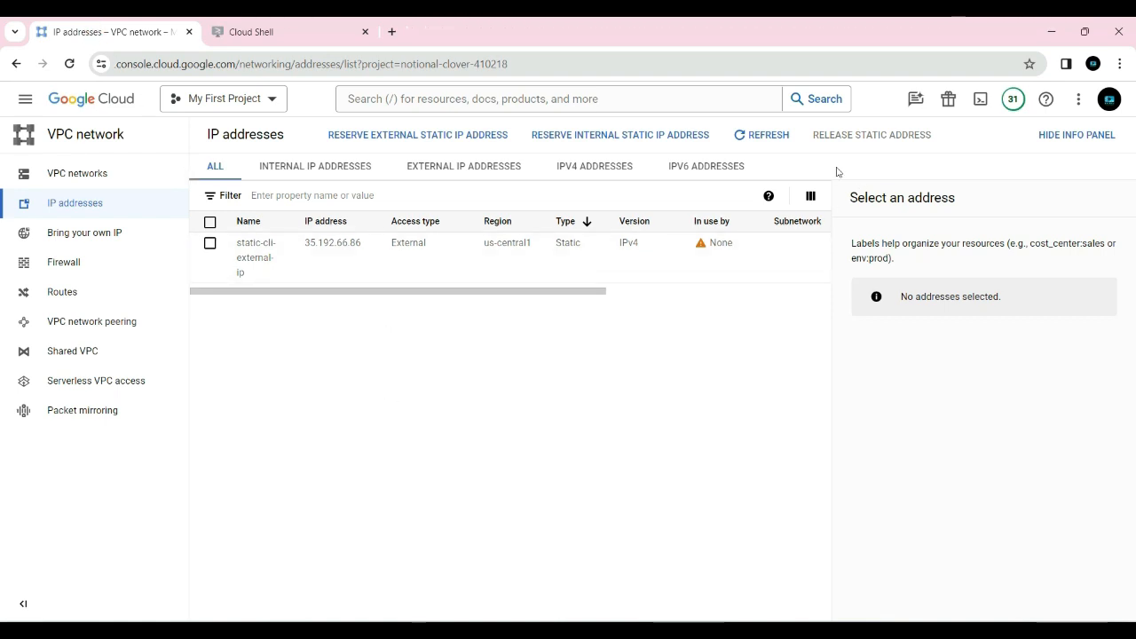
pyautogui.click(760, 139)
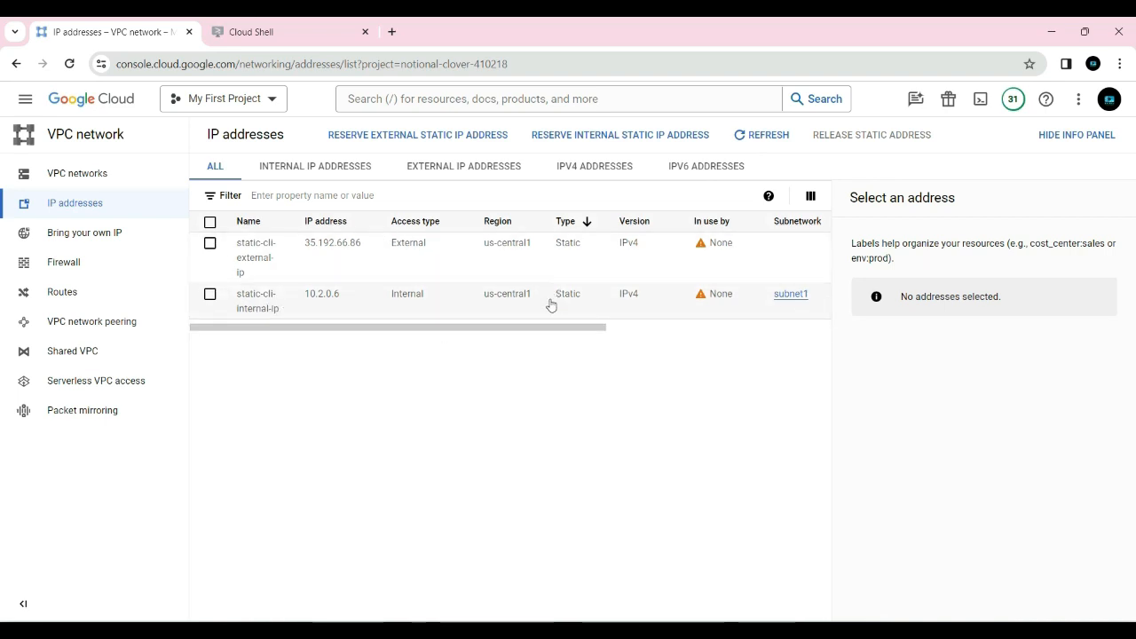
pyautogui.doubleClick(346, 299)
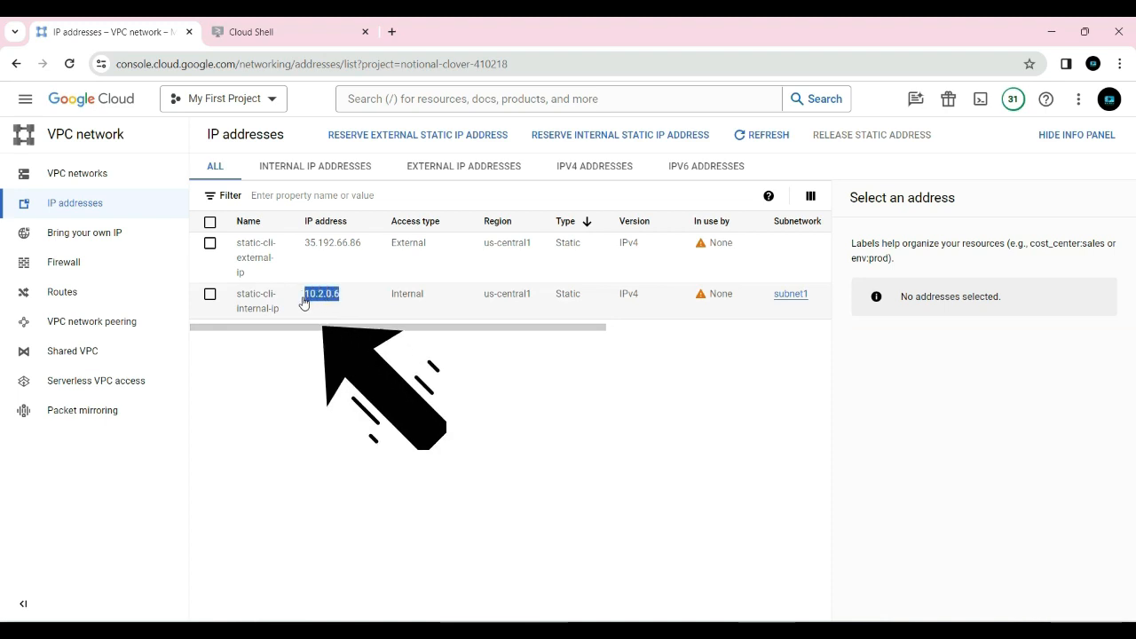
pyautogui.click(348, 368)
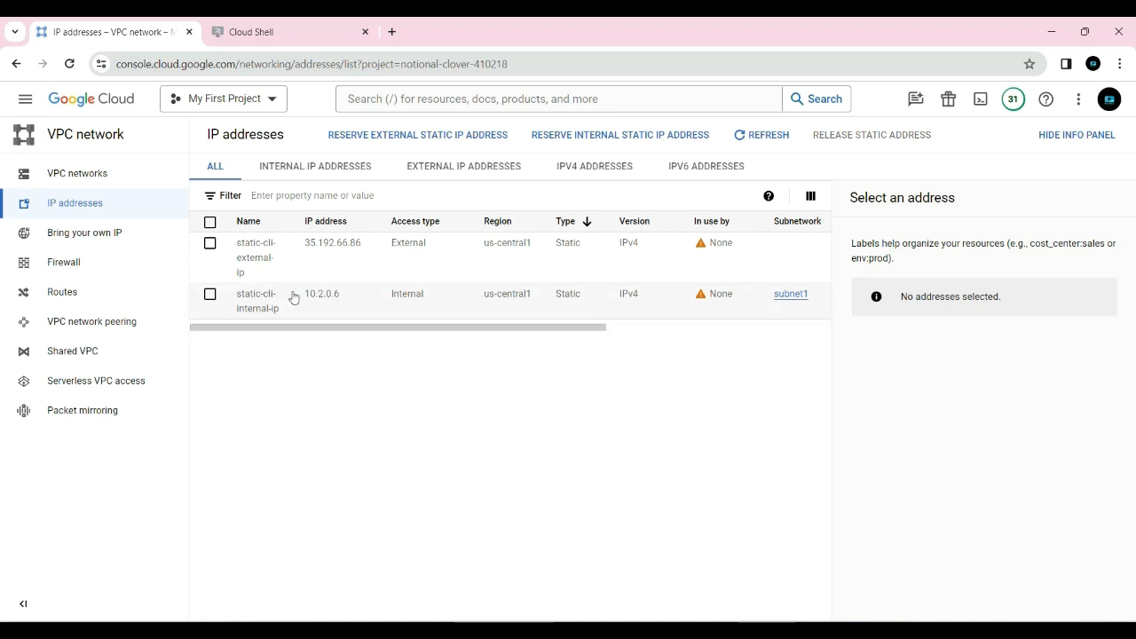